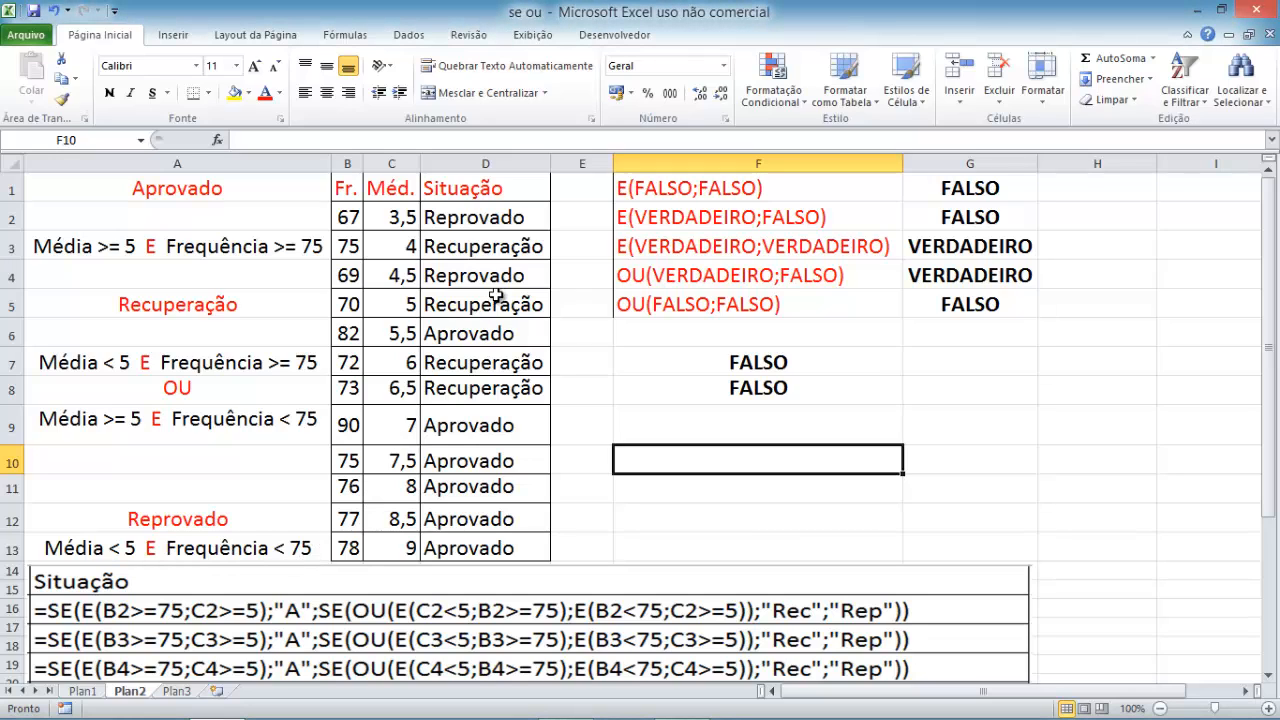
Clear the existing results in D2:D13 of the Situação column
left_click_drag(512, 217, 494, 541)
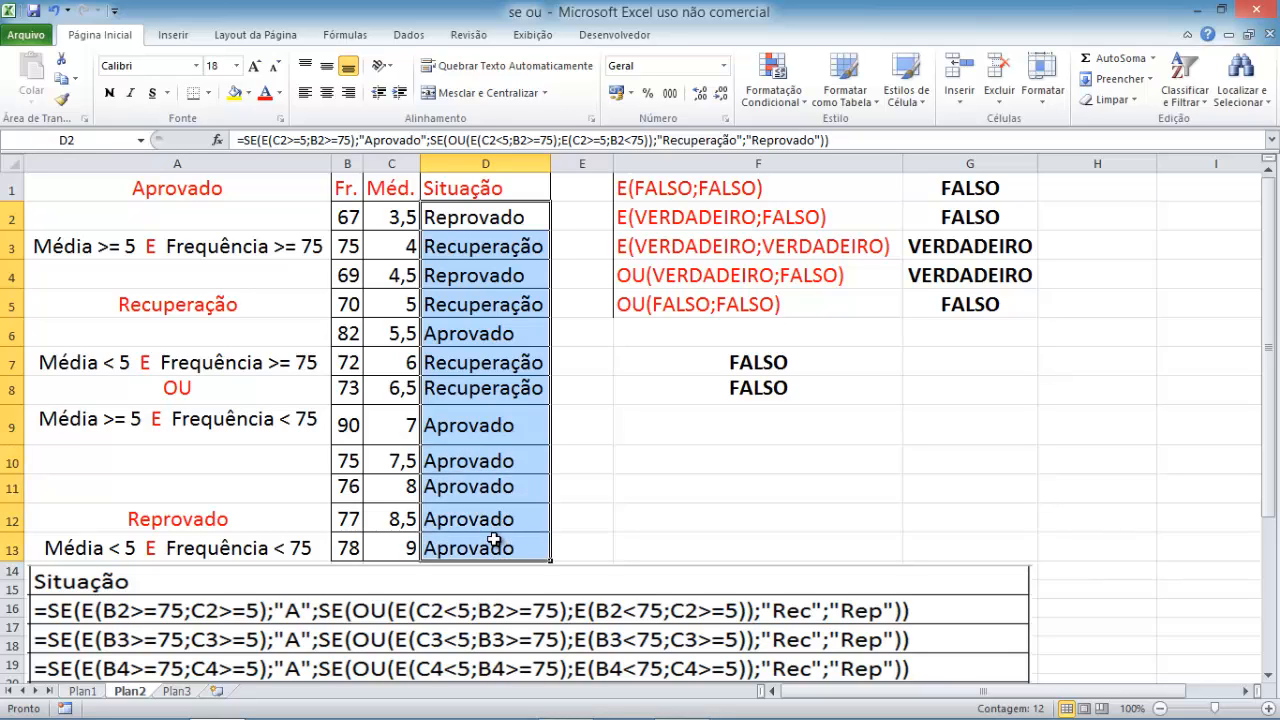
key("Delete")
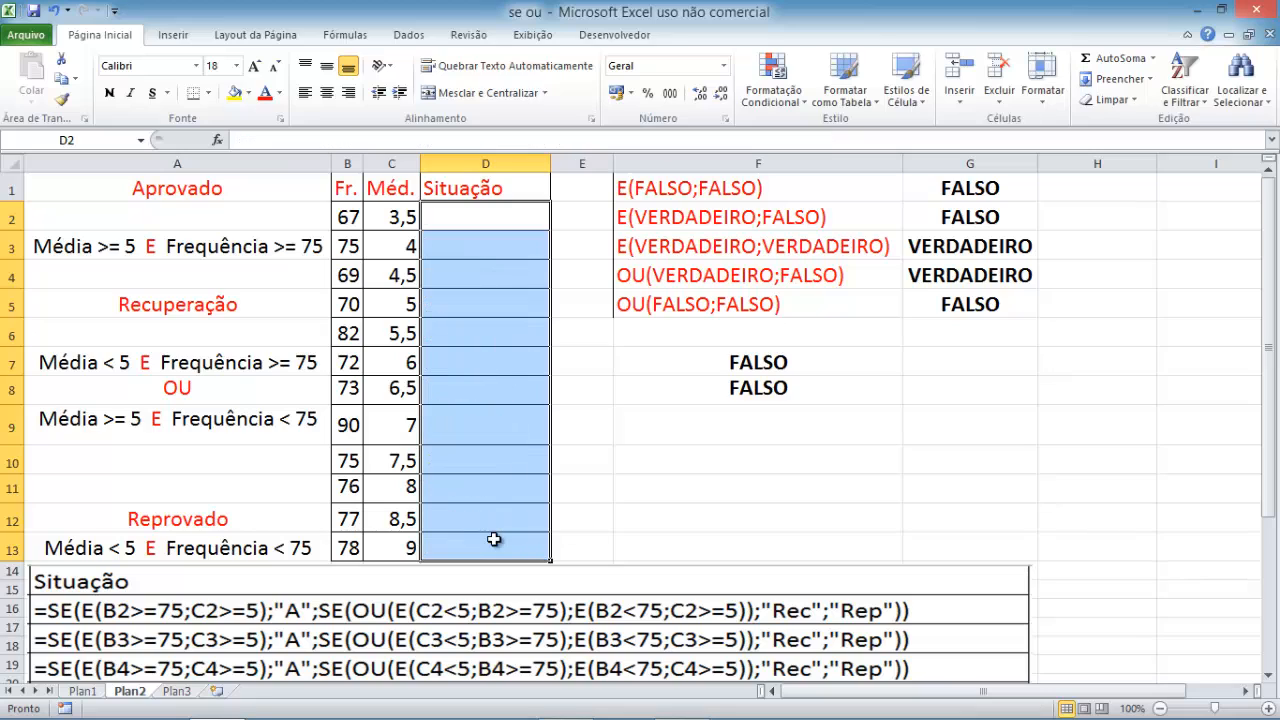
Start an SE formula in D2 whose logical test is E(C2>=5;B2>=75)
left_click(516, 228)
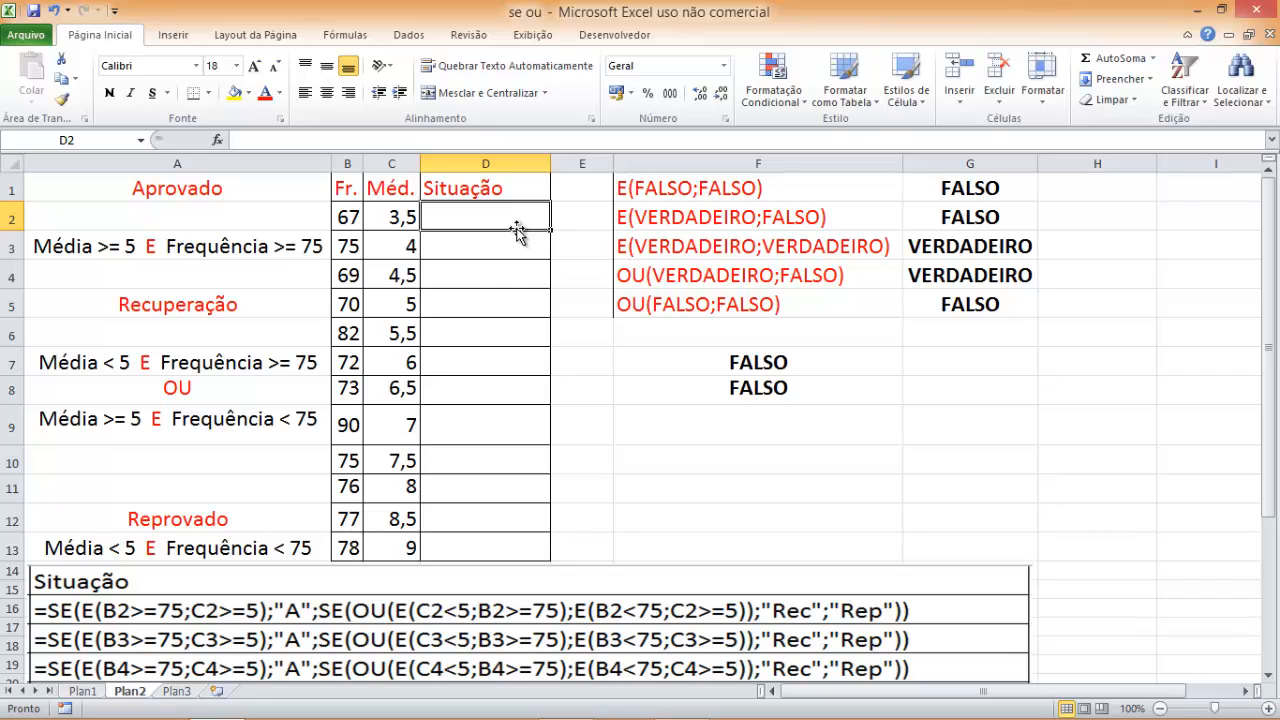
type("=se")
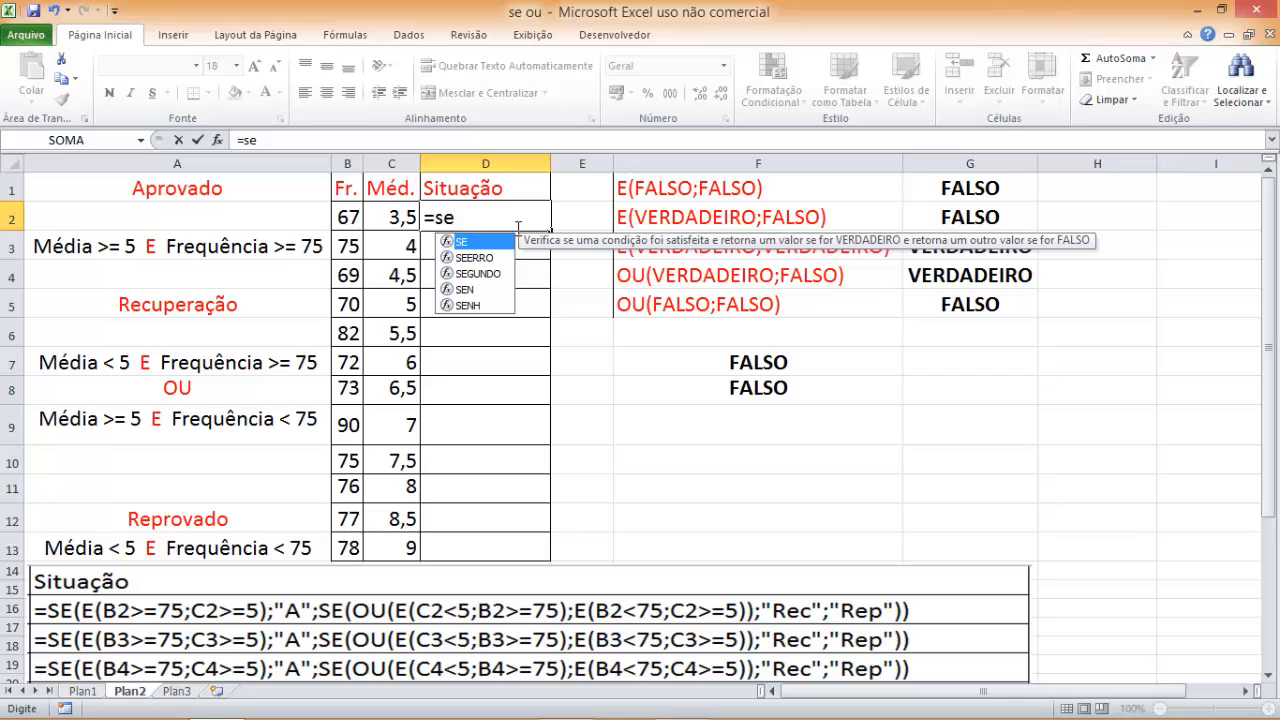
key("Tab")
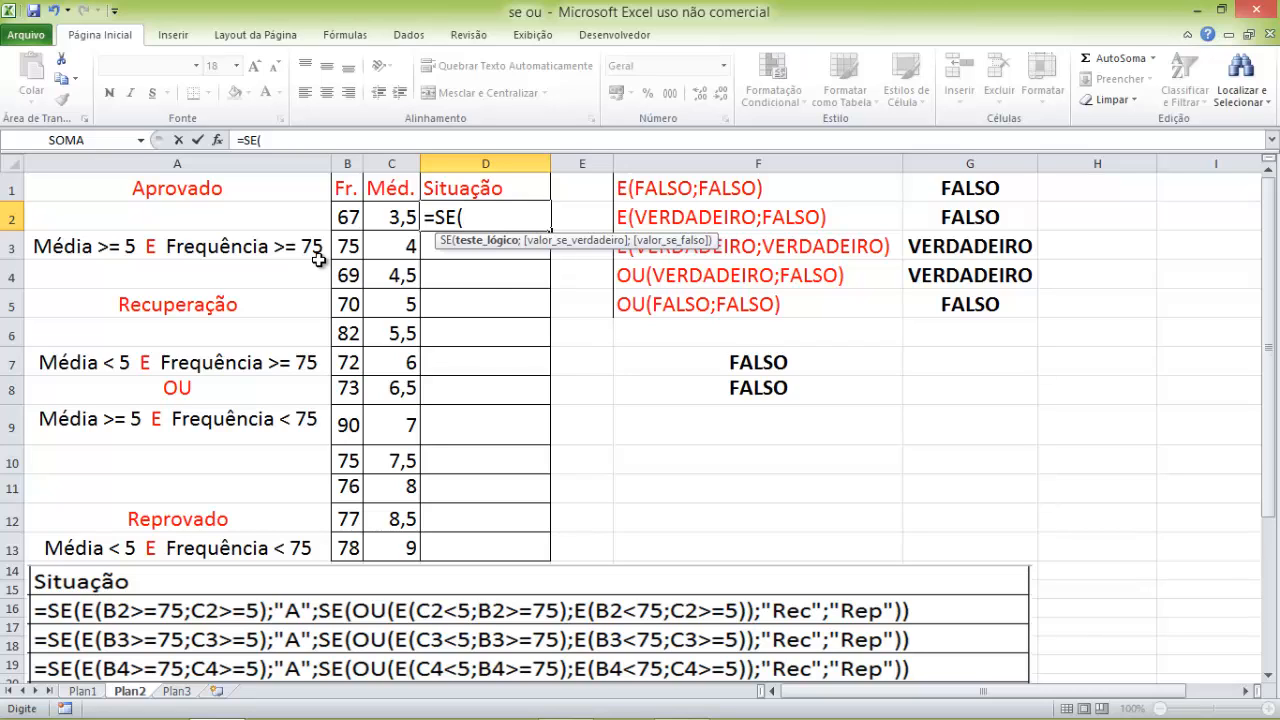
type("e")
key("Tab")
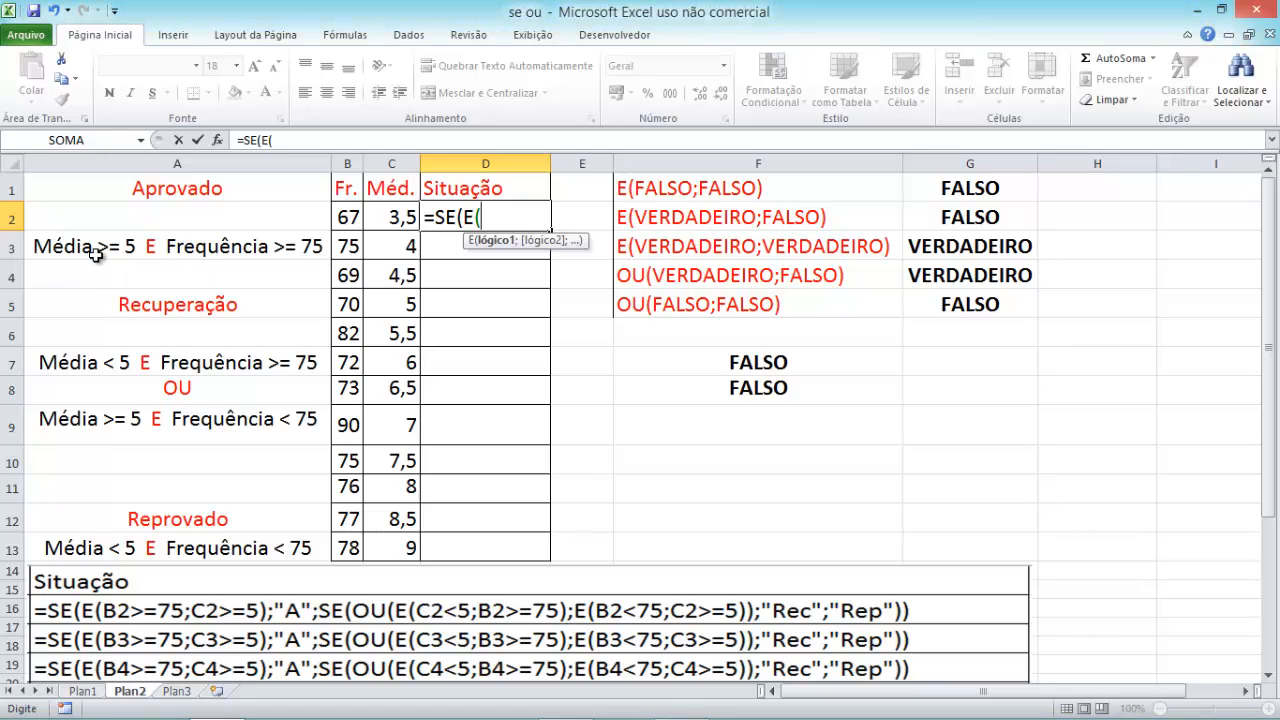
left_click(383, 220)
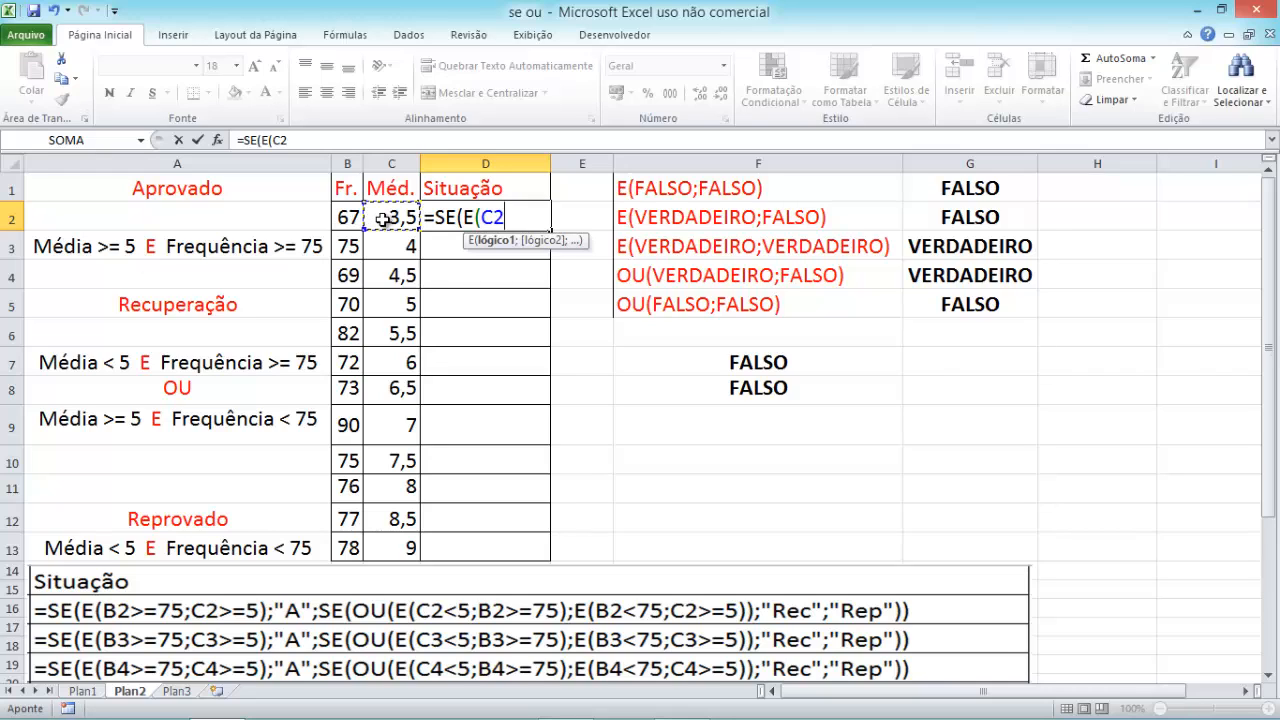
type(">=5;")
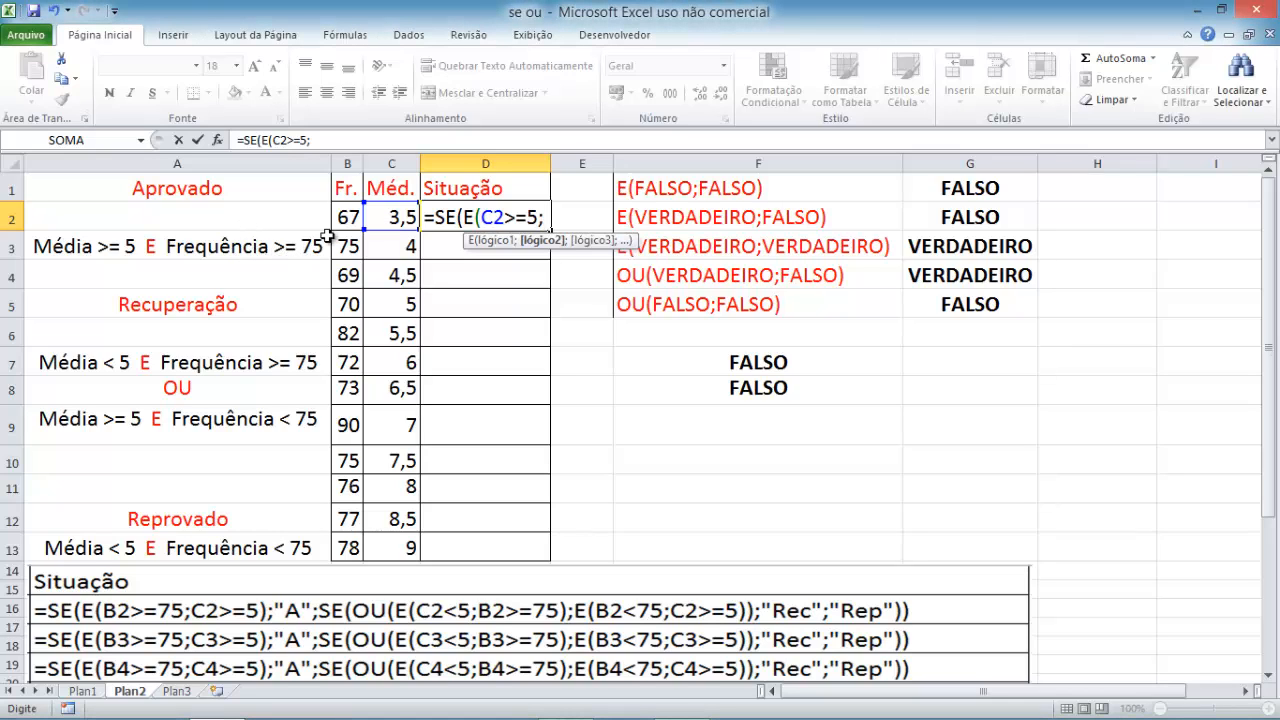
left_click(351, 220)
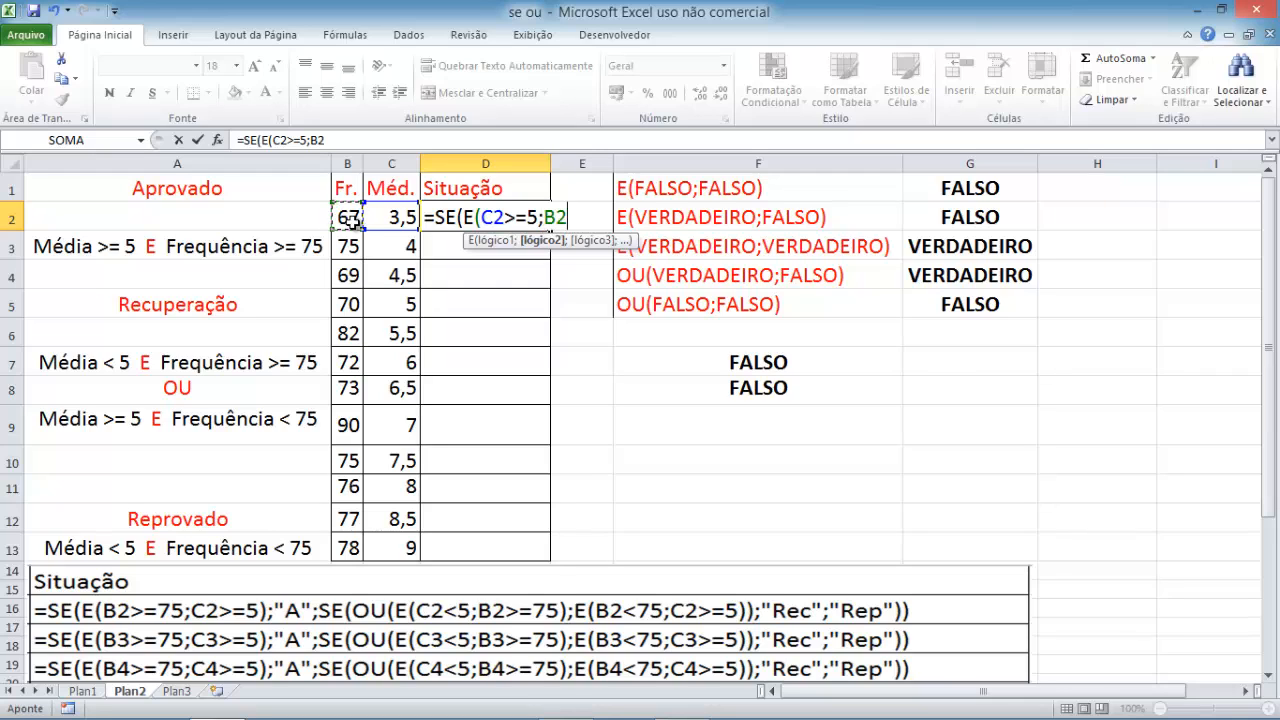
type(">=75)")
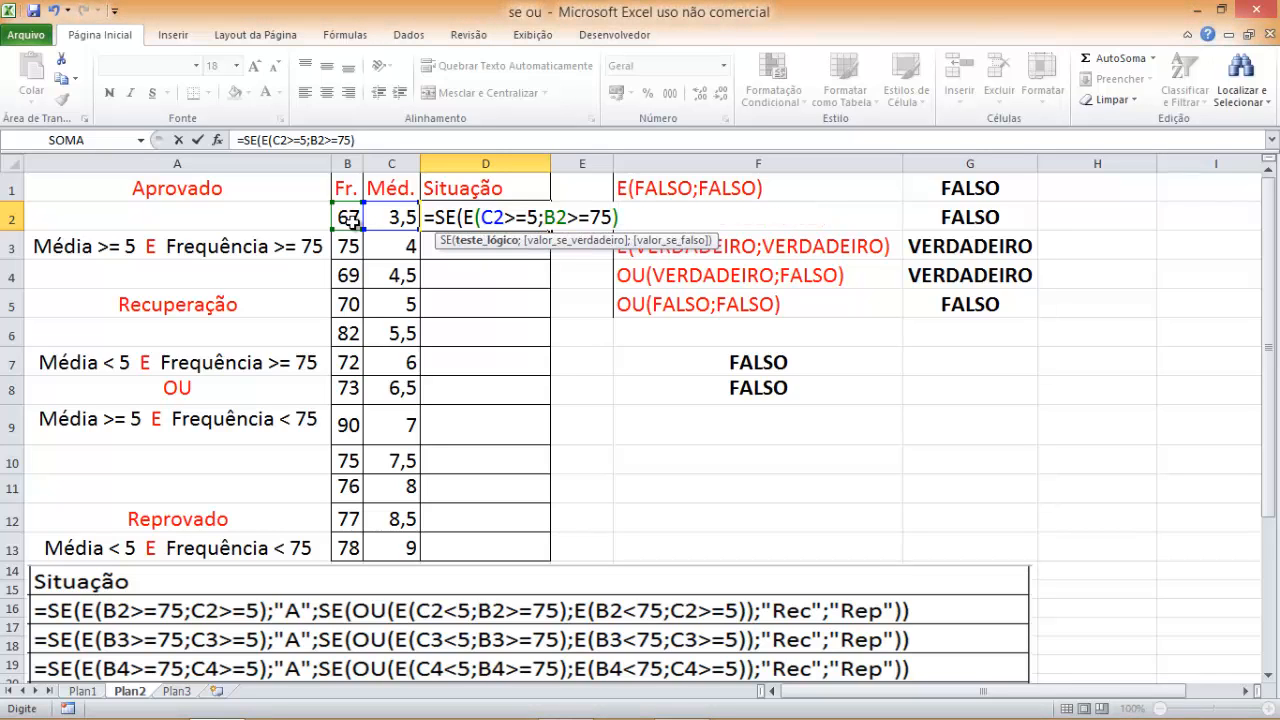
Add "Aprovado" as the value if true in D2's SE formula and continue to the value if false
type(";")
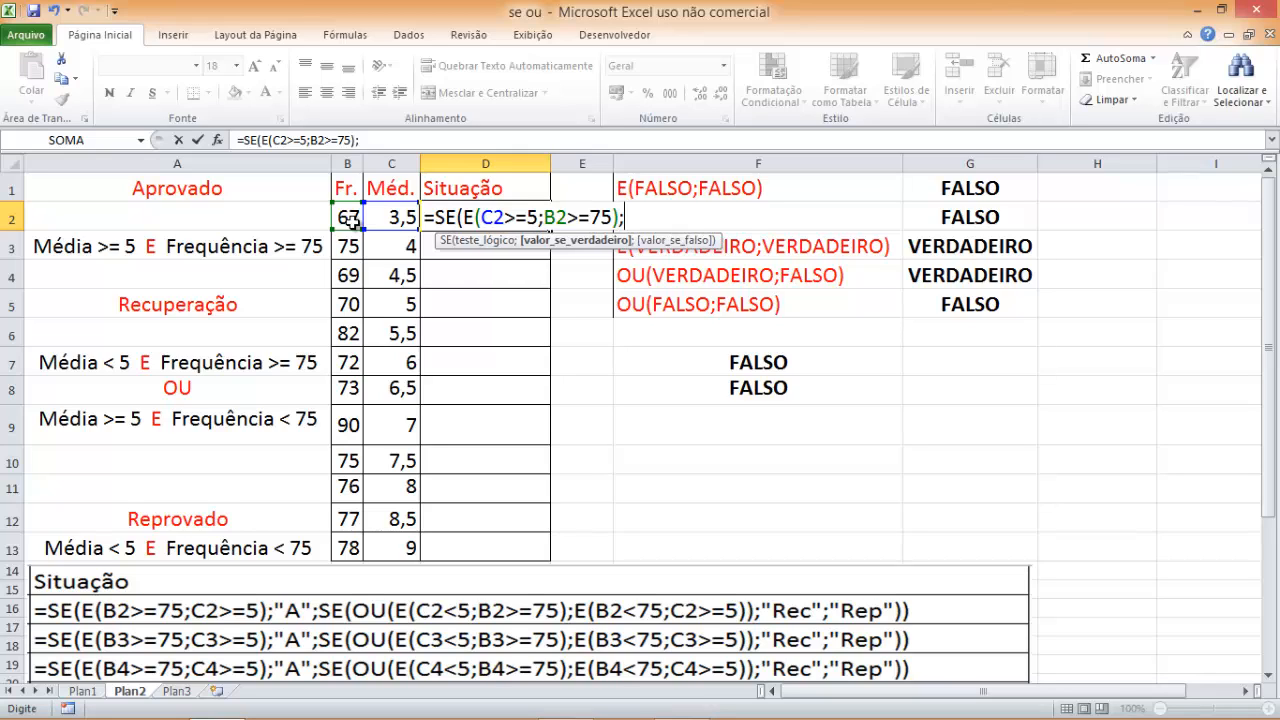
type("\"Aprova")
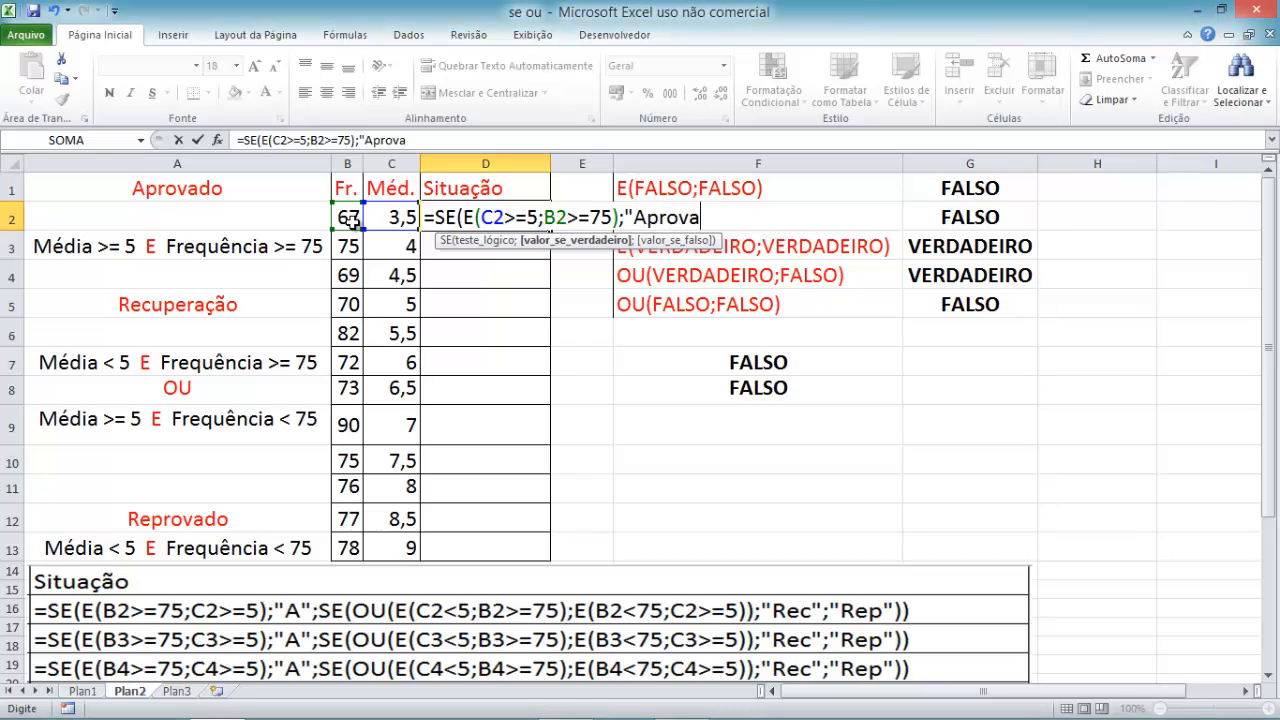
type("do\"")
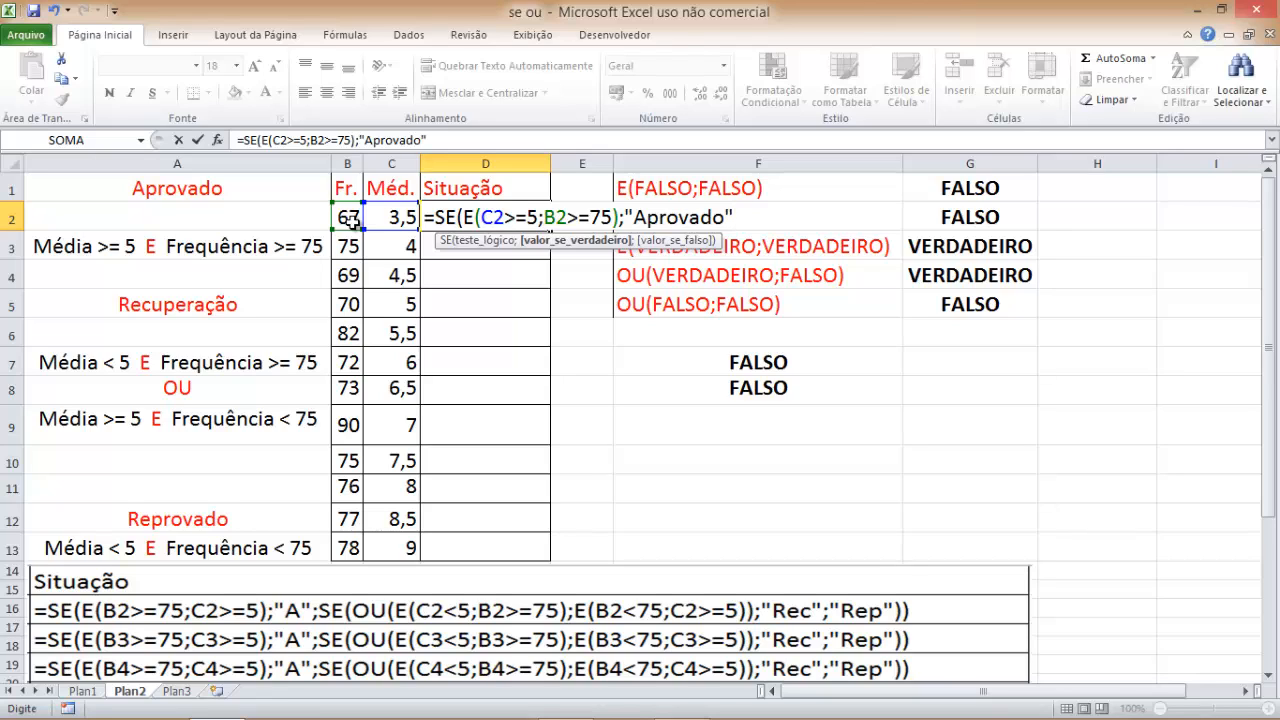
type(";")
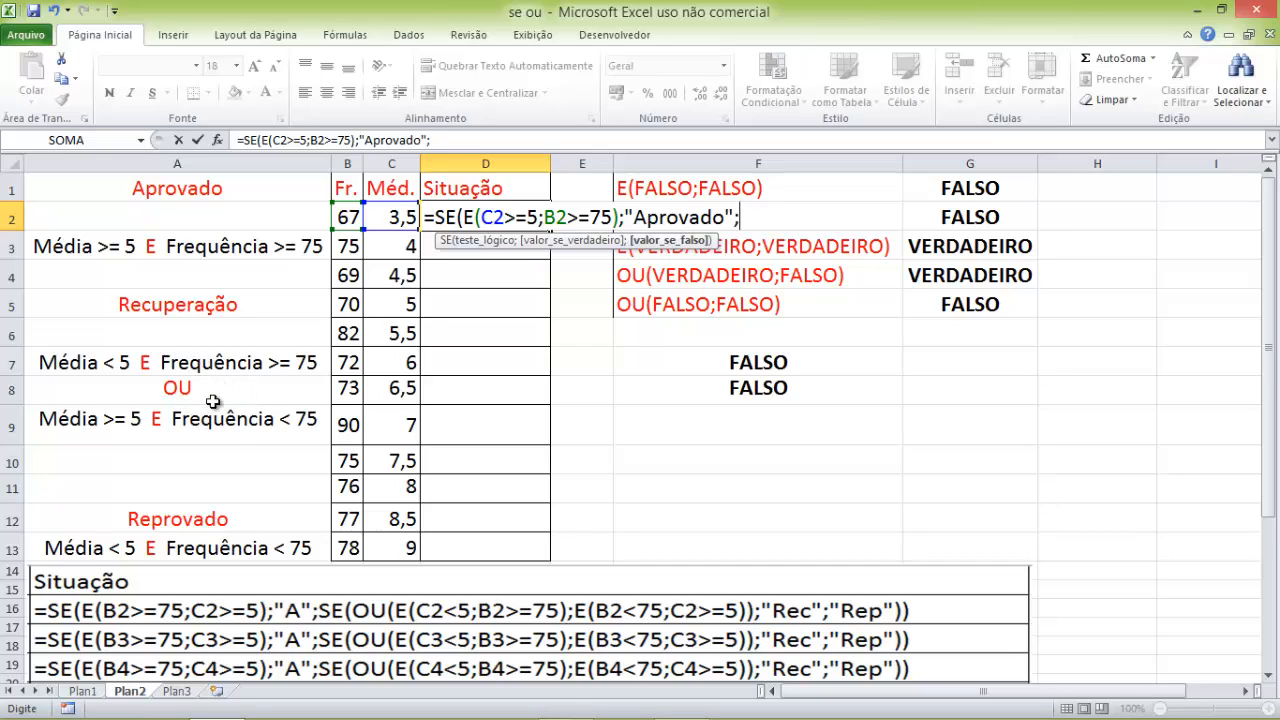
Nest a second SE as the value if false, testing OU with E(C2<5;B1>=75) as its first condition
type("se")
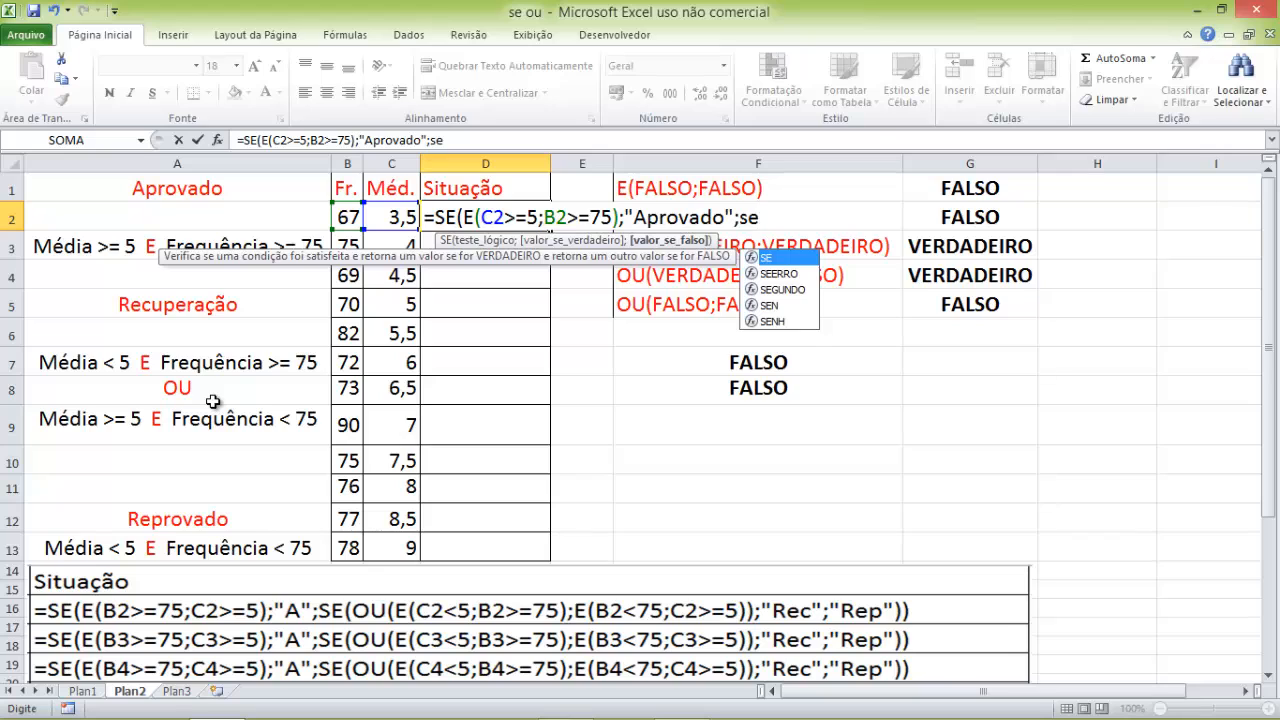
key("Tab")
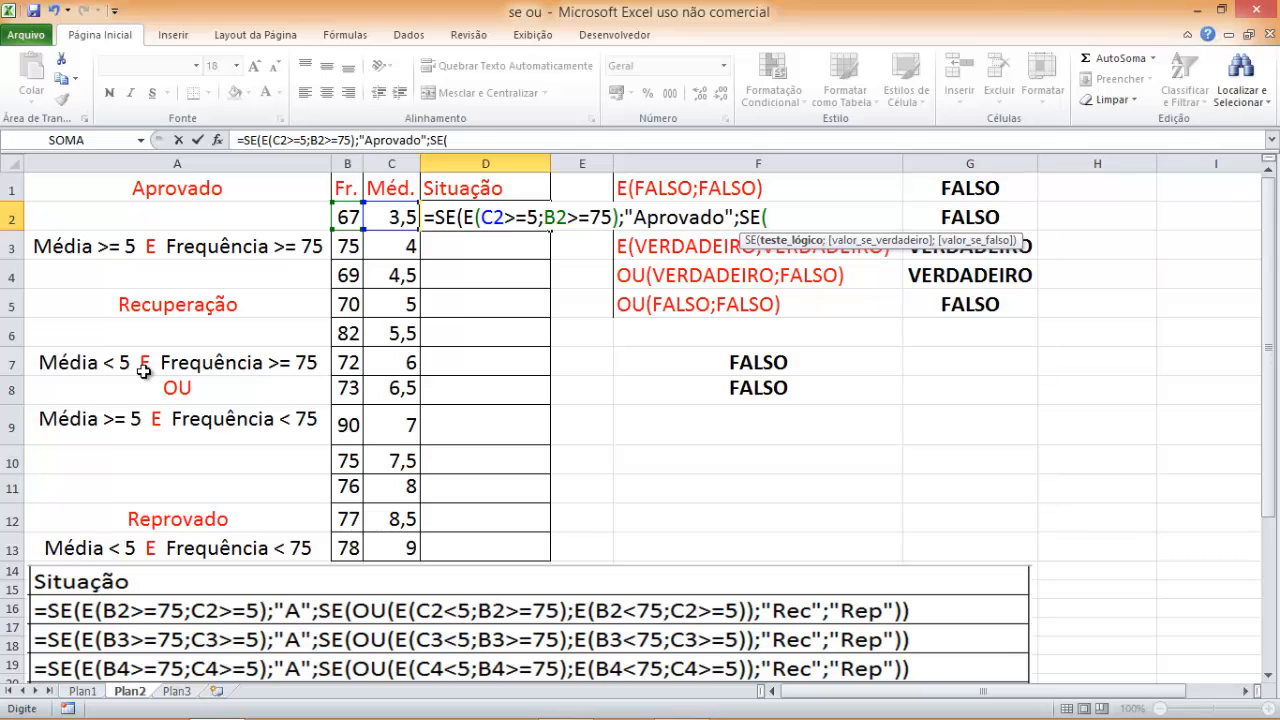
type("ou")
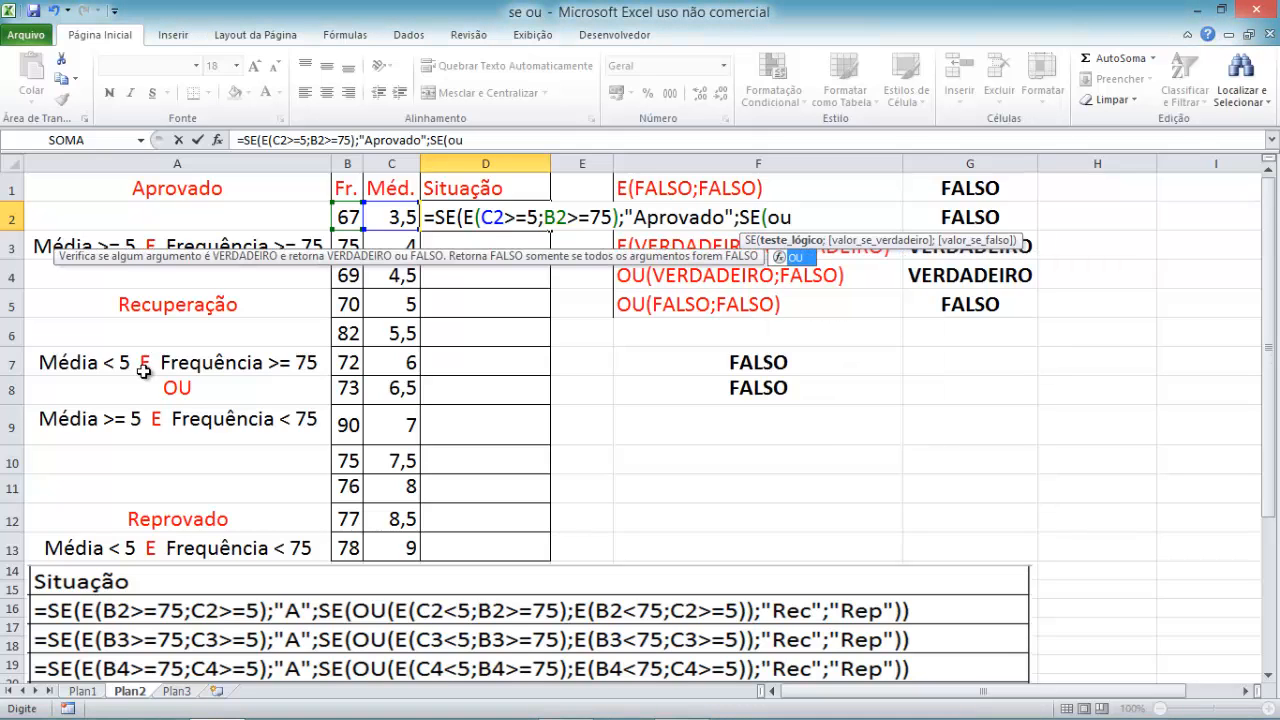
key("Tab")
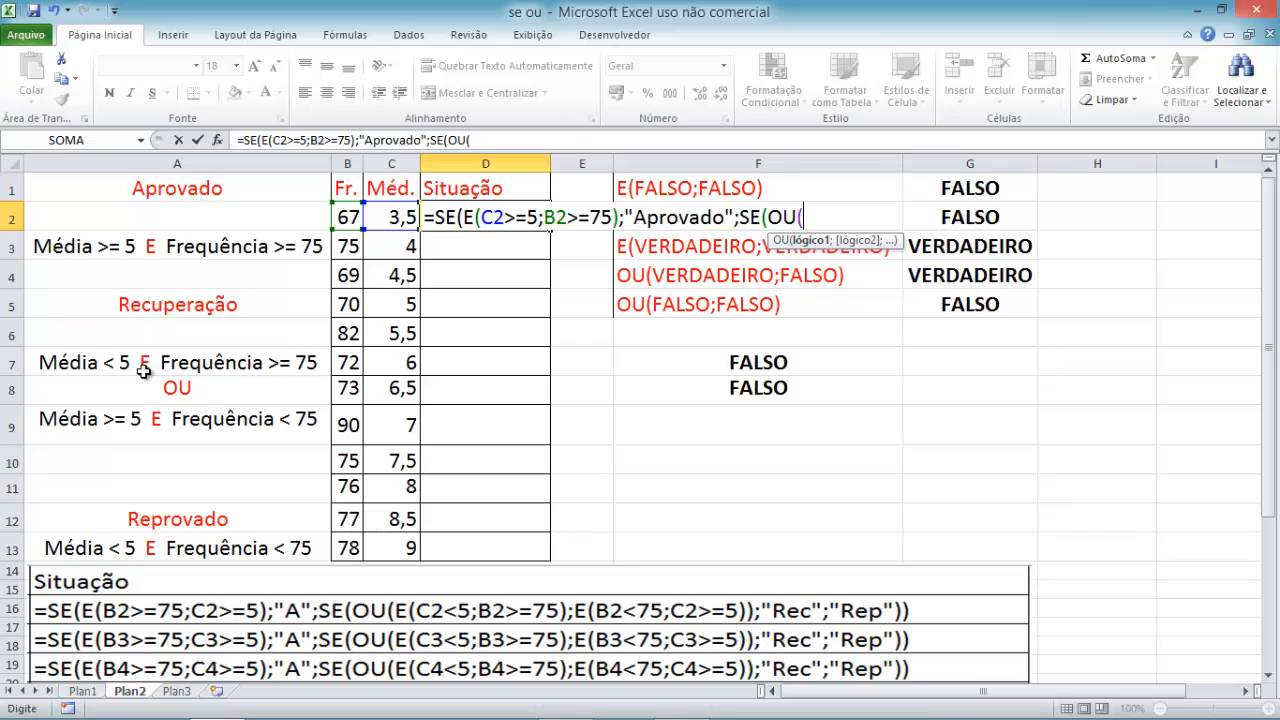
type("e")
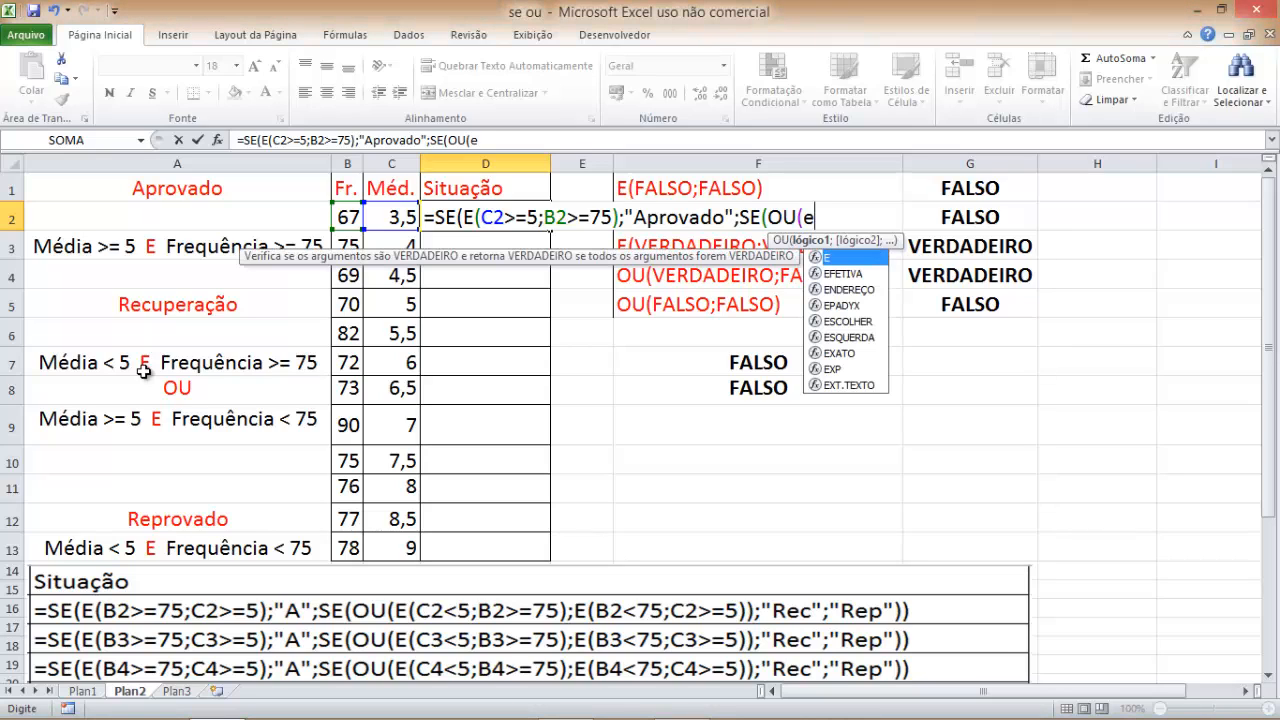
key("Tab")
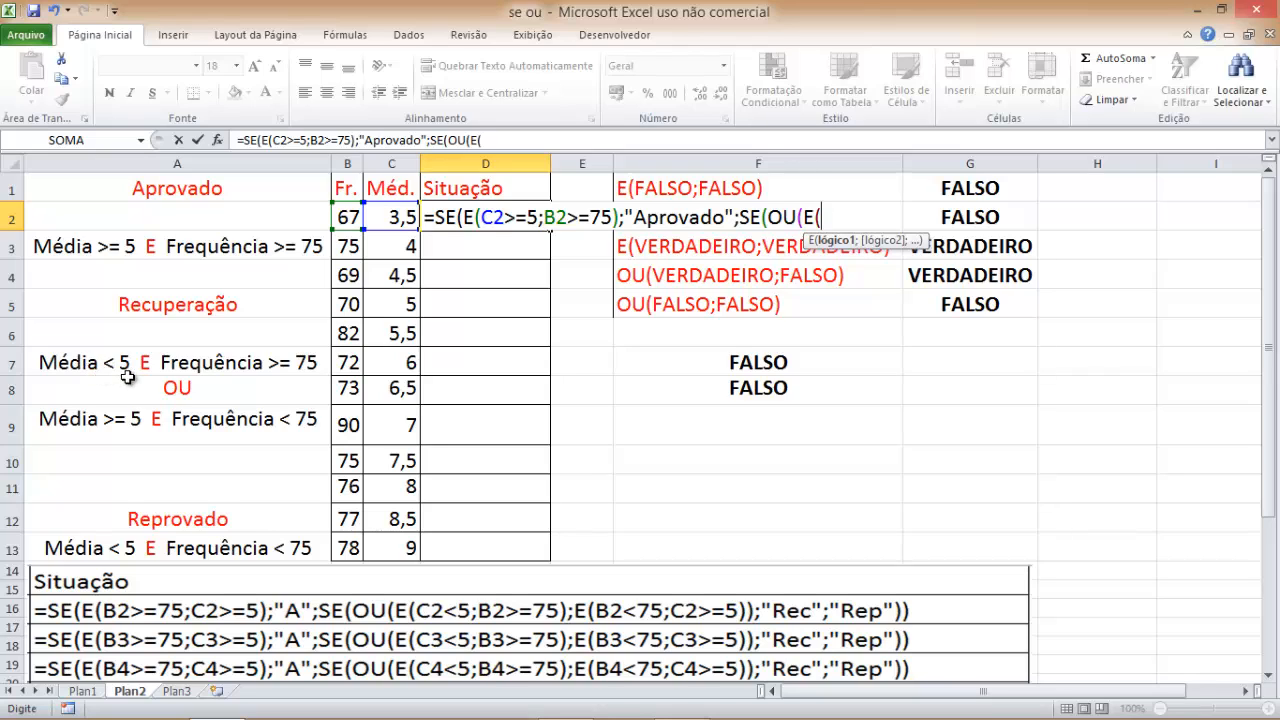
left_click(375, 214)
type("<")
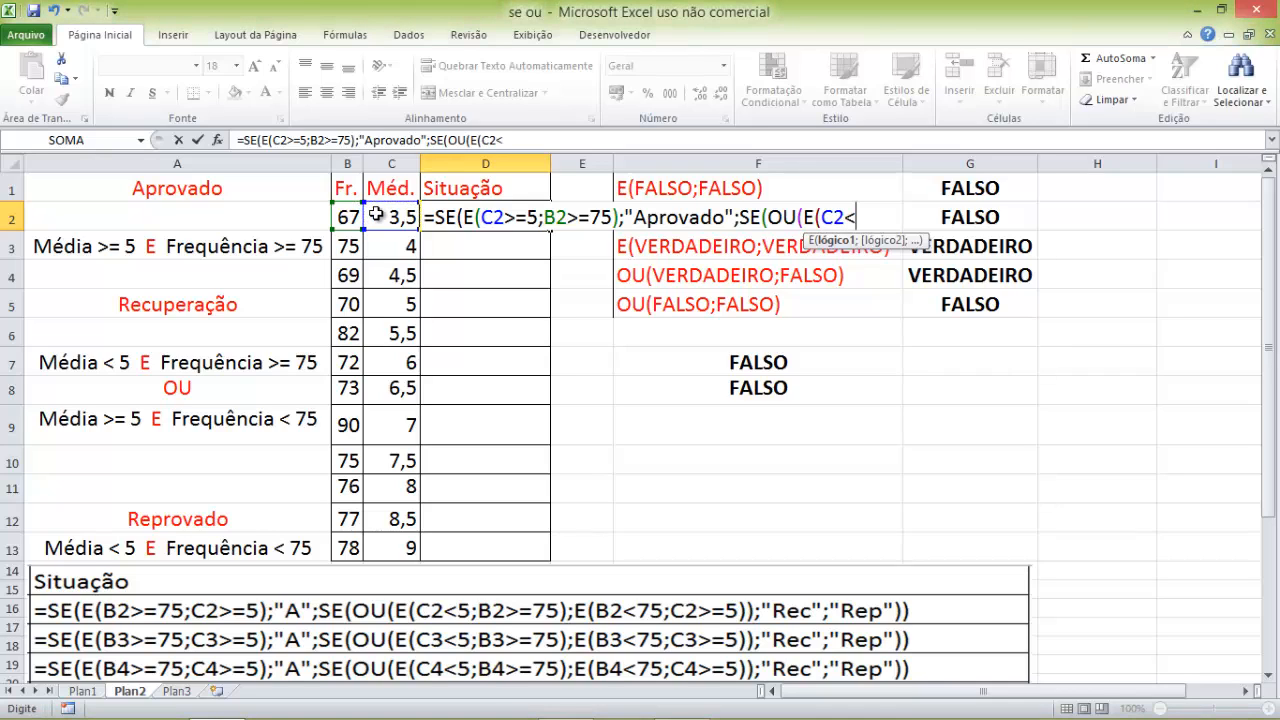
type("5;")
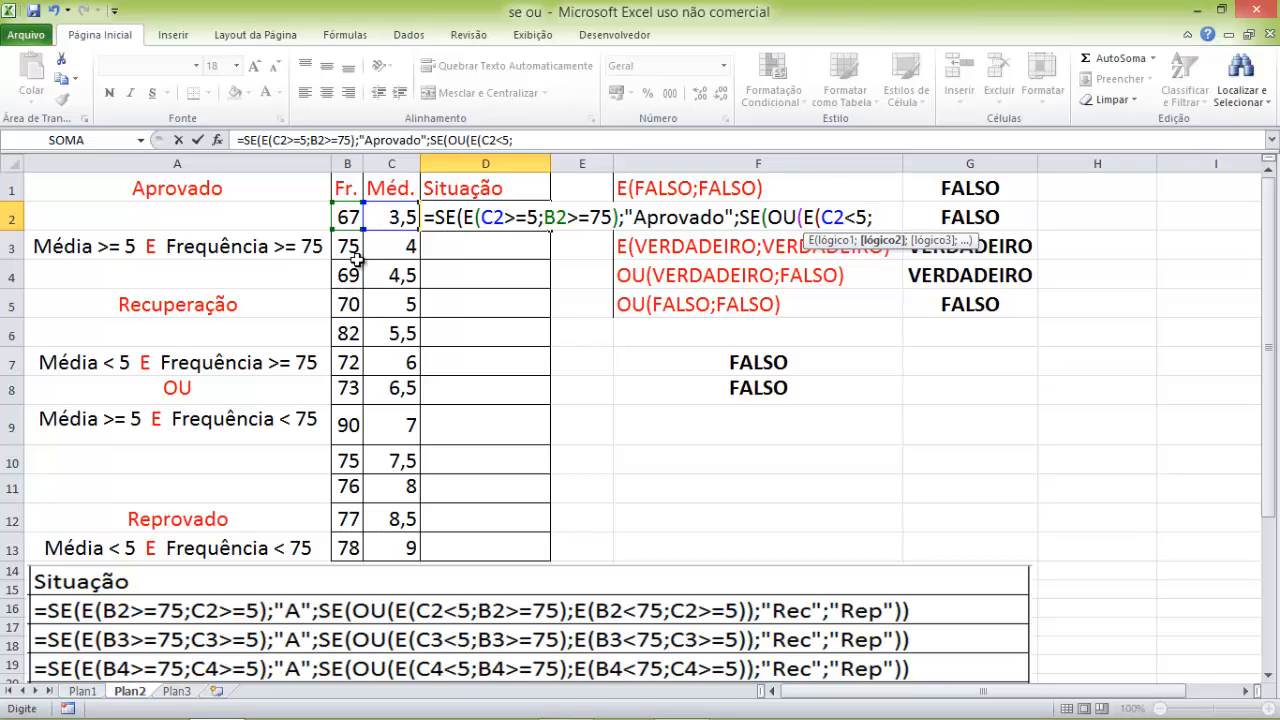
left_click(346, 190)
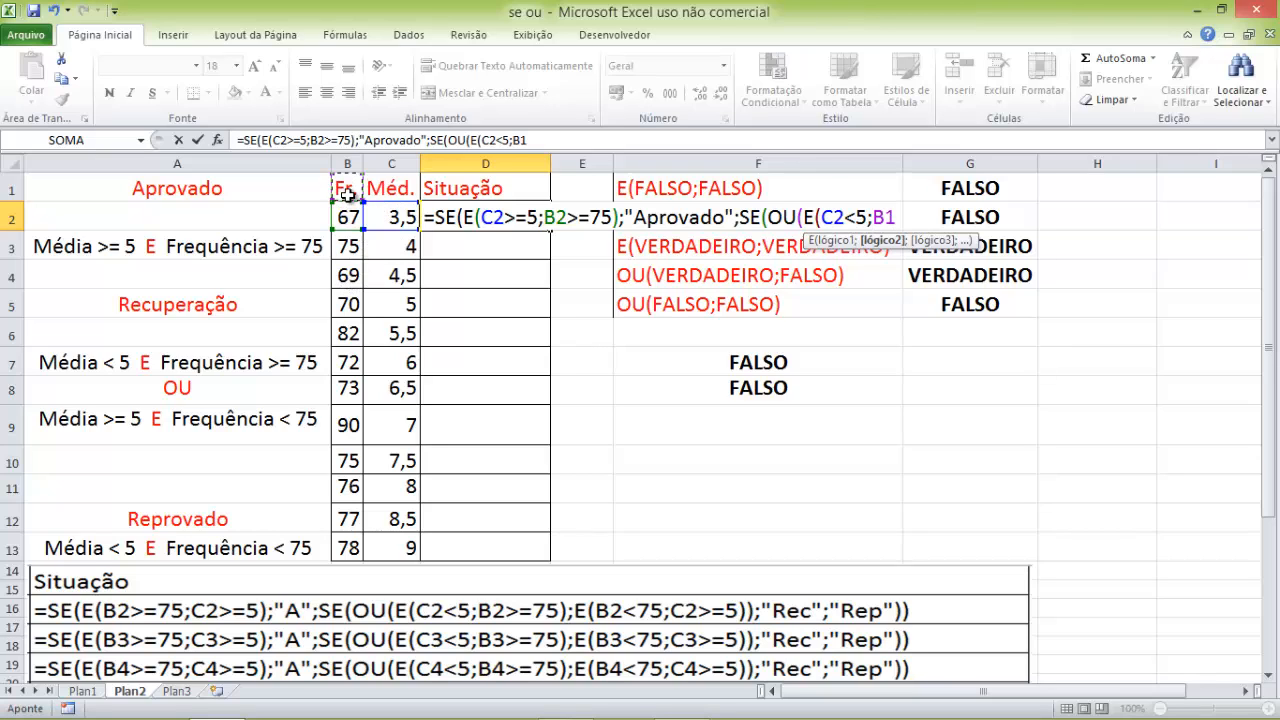
type(">")
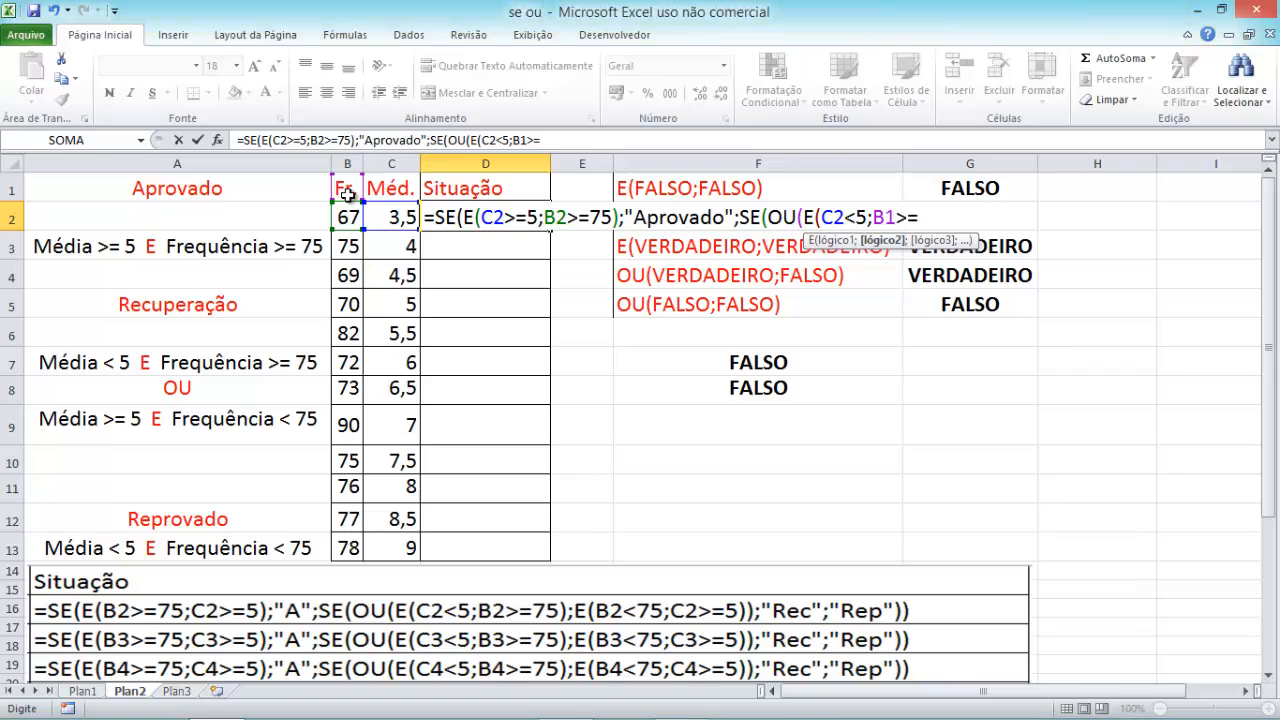
type("=75);")
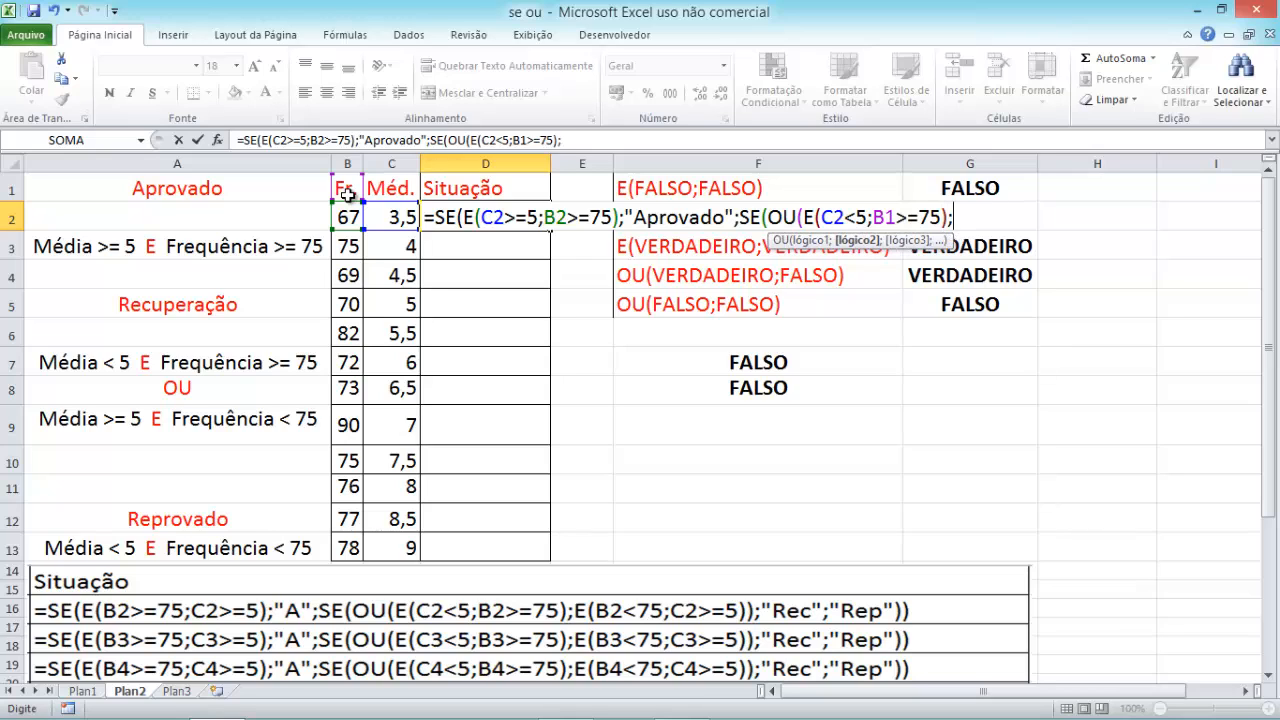
Add E(C2>=5;B2<75) as the second condition of the nested OU and close the OU function
type("E(")
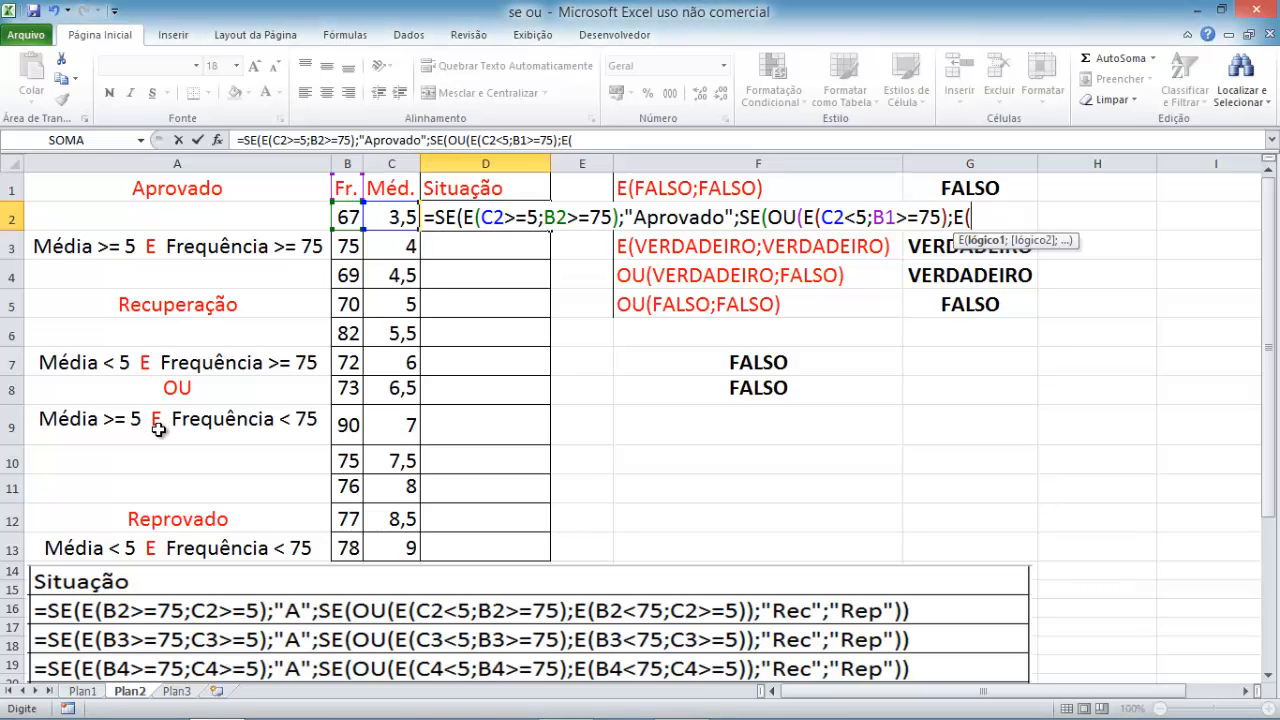
left_click(393, 211)
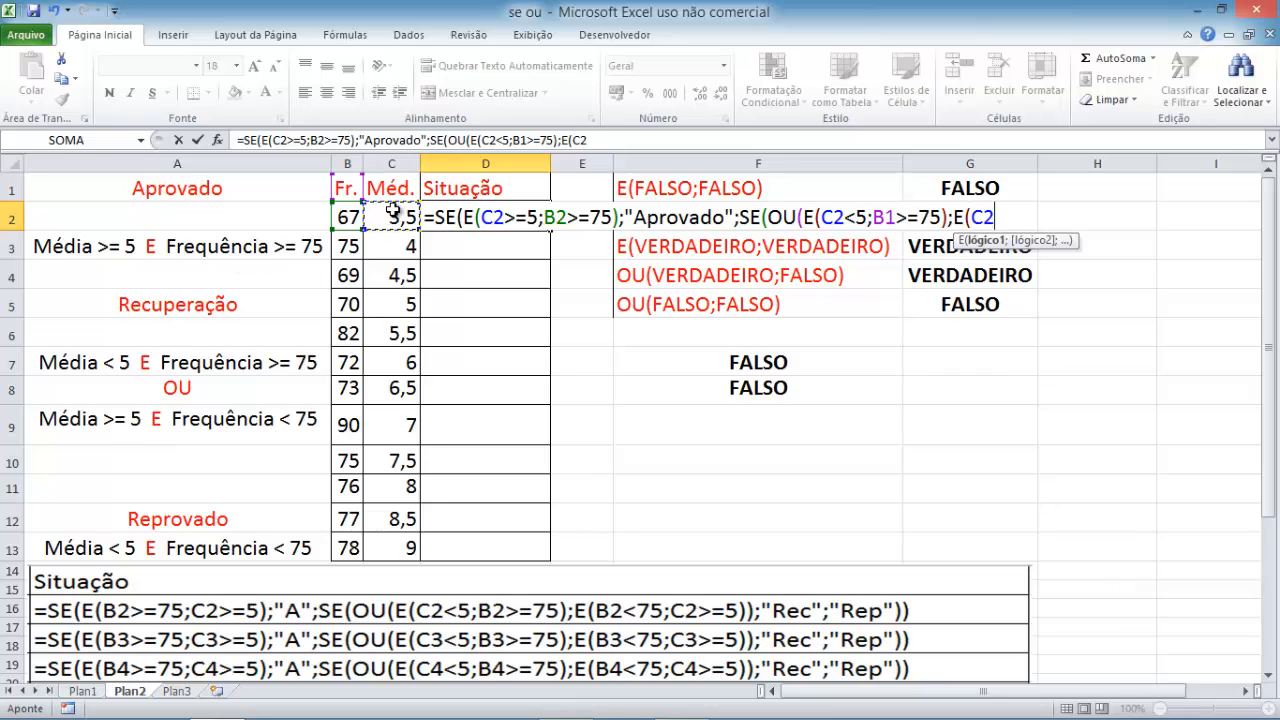
type(">=5;")
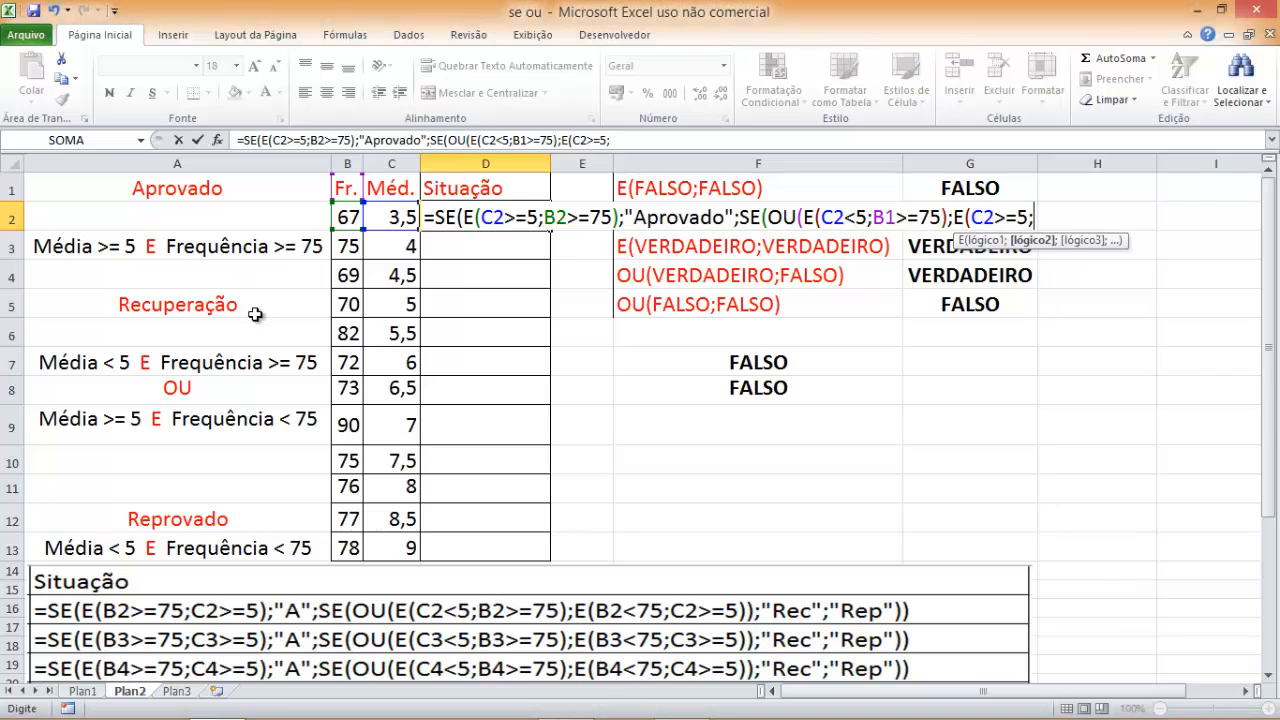
left_click(342, 219)
type("<")
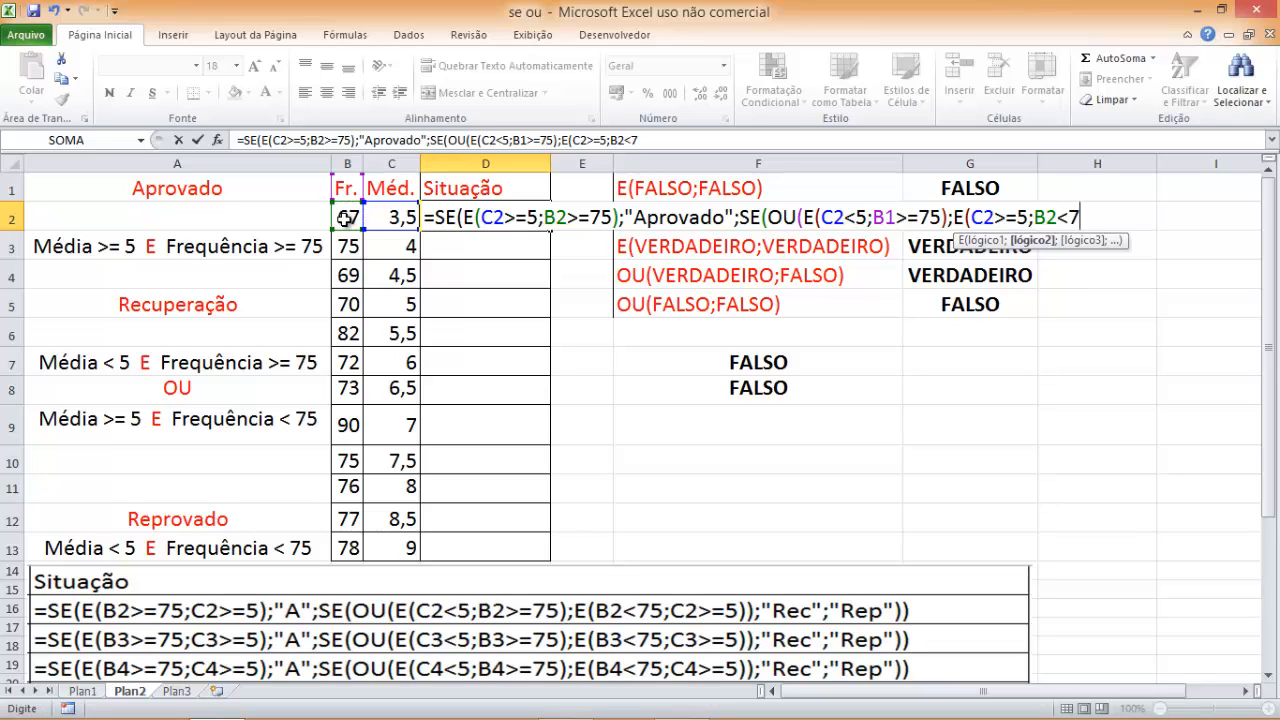
type("75)")
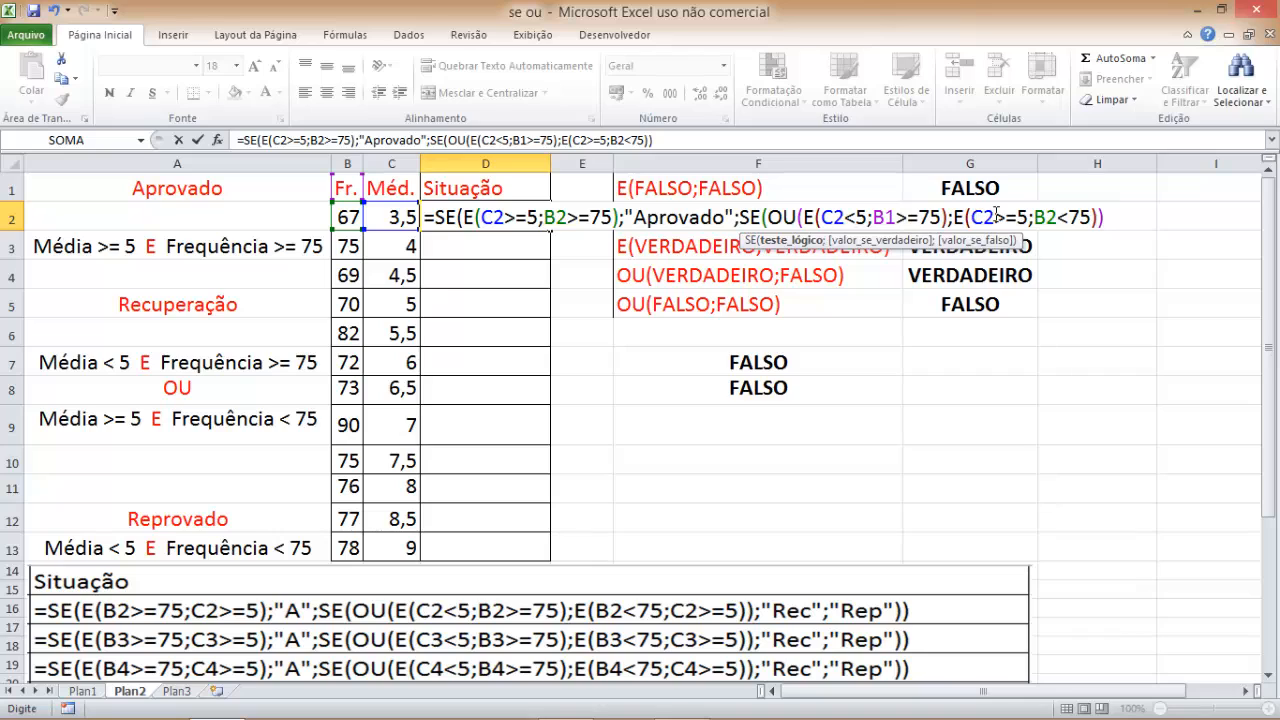
key("Left")
key("Right")
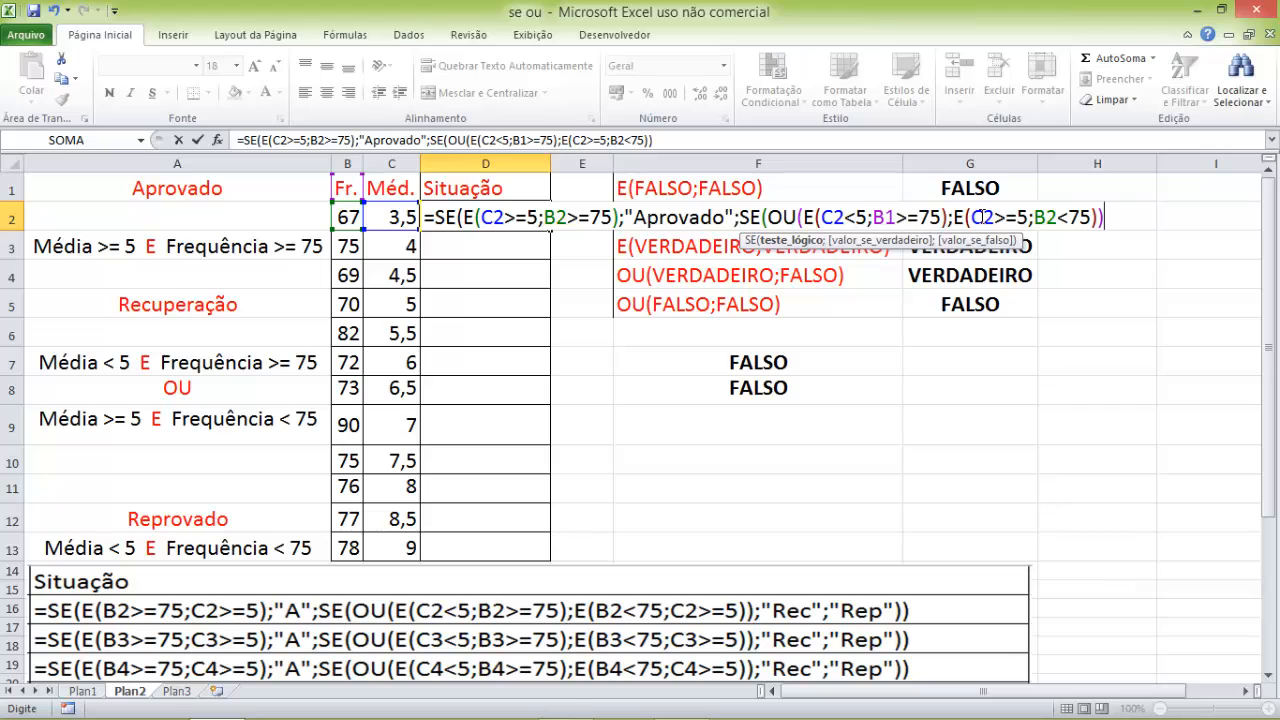
Delete the unfinished SE formula from D2
key("shift+Home")
type("=S")
key("BackSpace")
key("BackSpace")
key("Return")
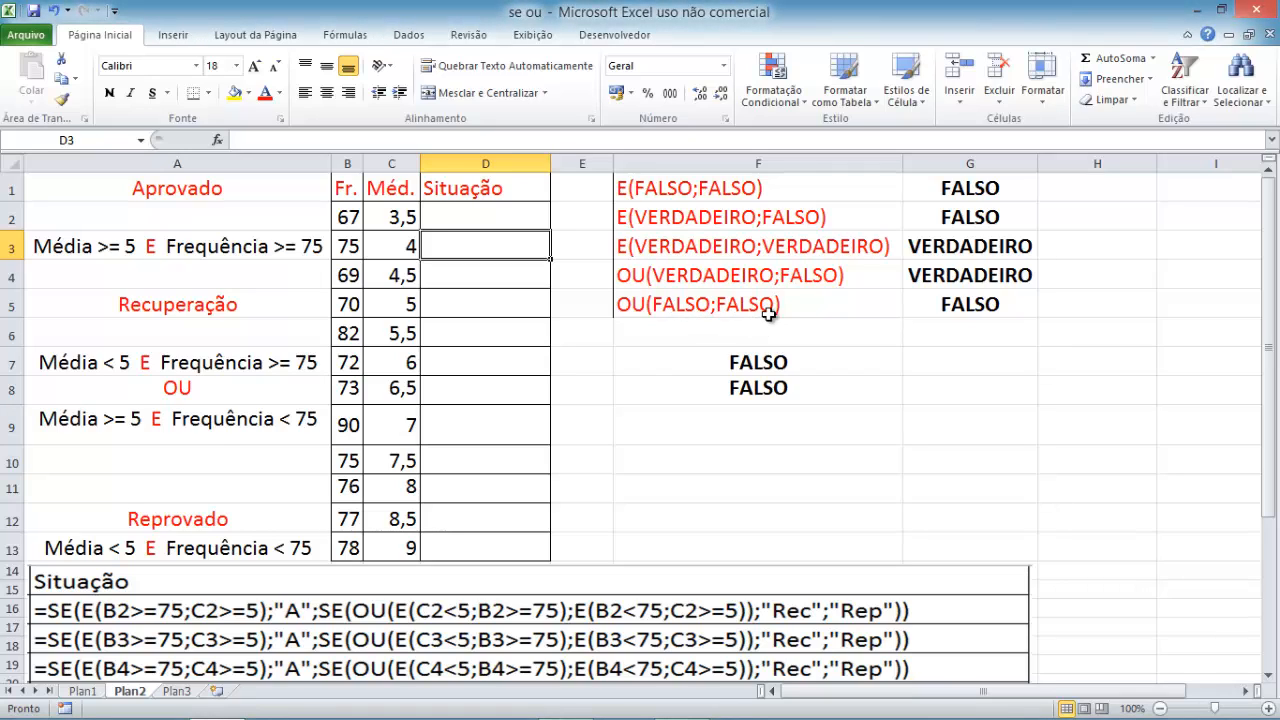
Open the formulas in F7 and F8 to examine their E and OU conditions
double_click(728, 362)
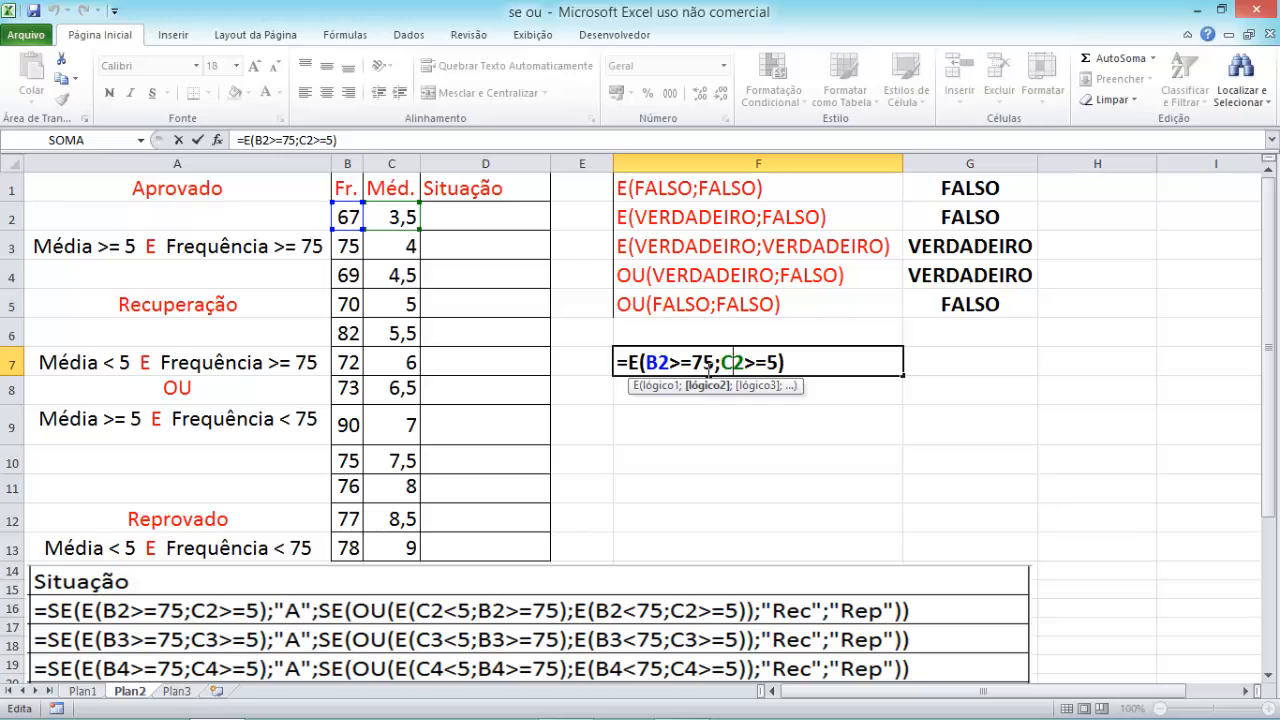
key("Return")
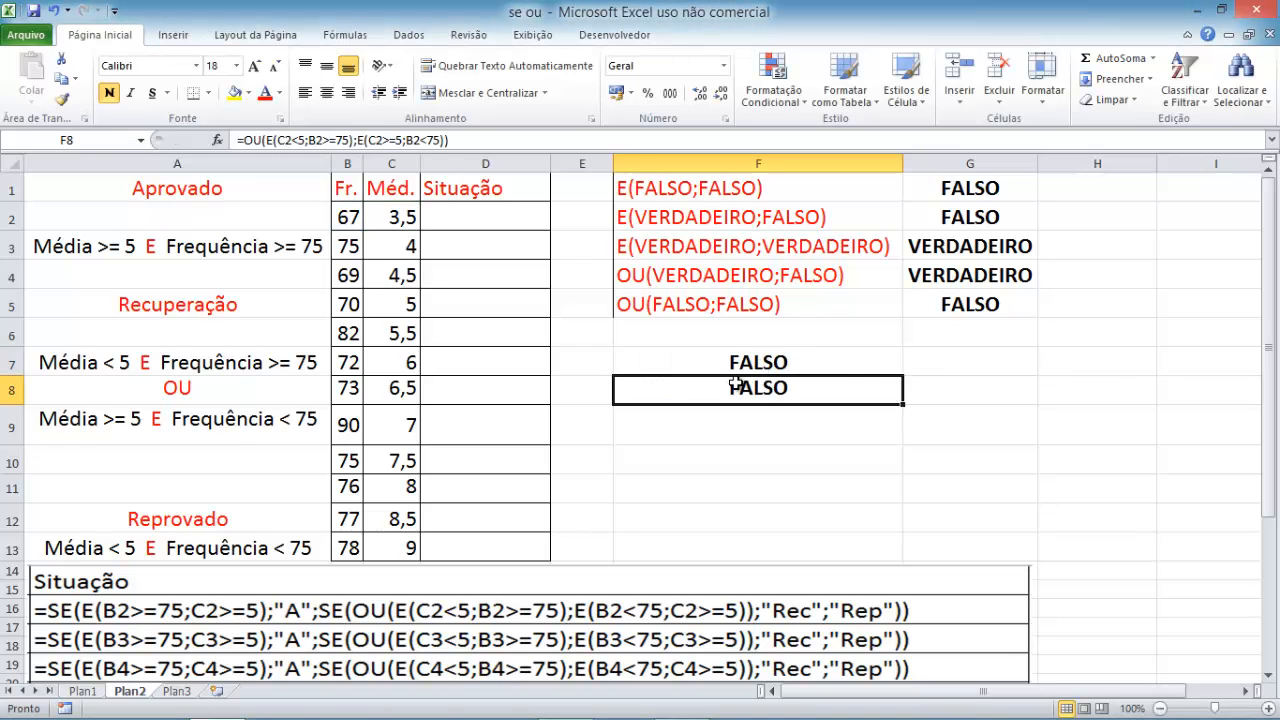
double_click(735, 386)
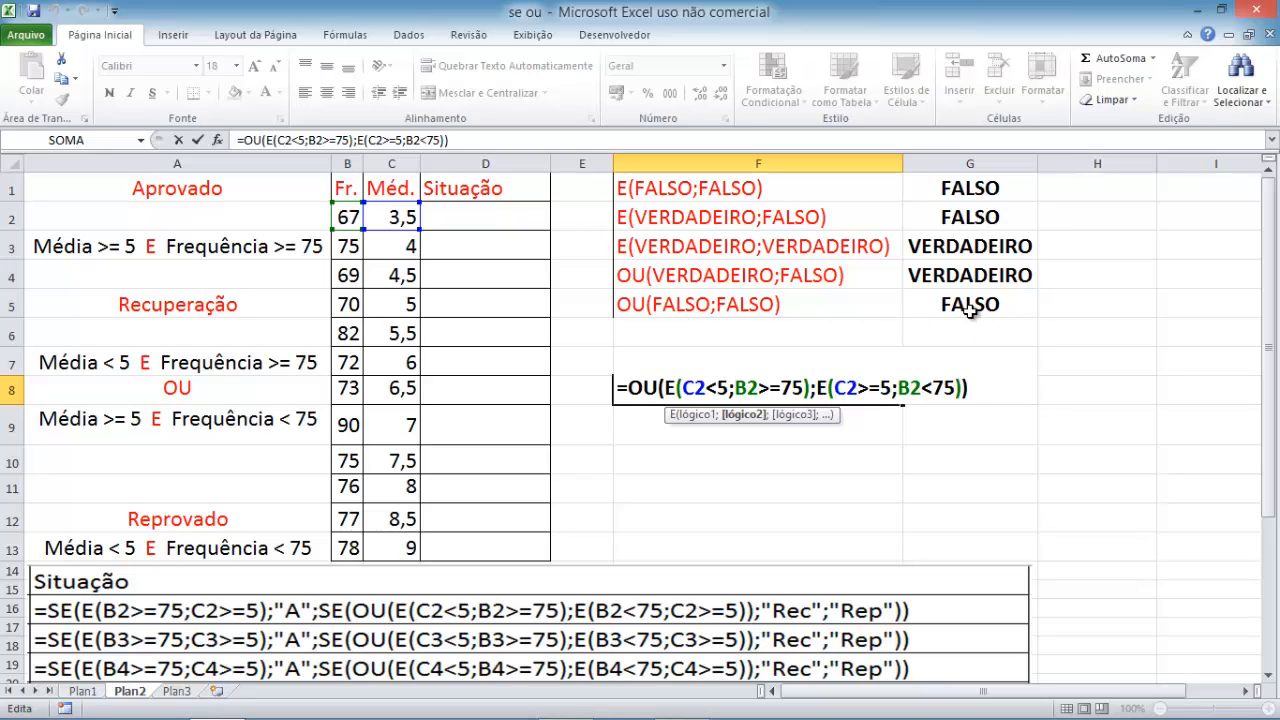
Leave the formula in F8 and start an SE formula in D2 with E(B2>=75;C2>=5) as its logical test
key("Return")
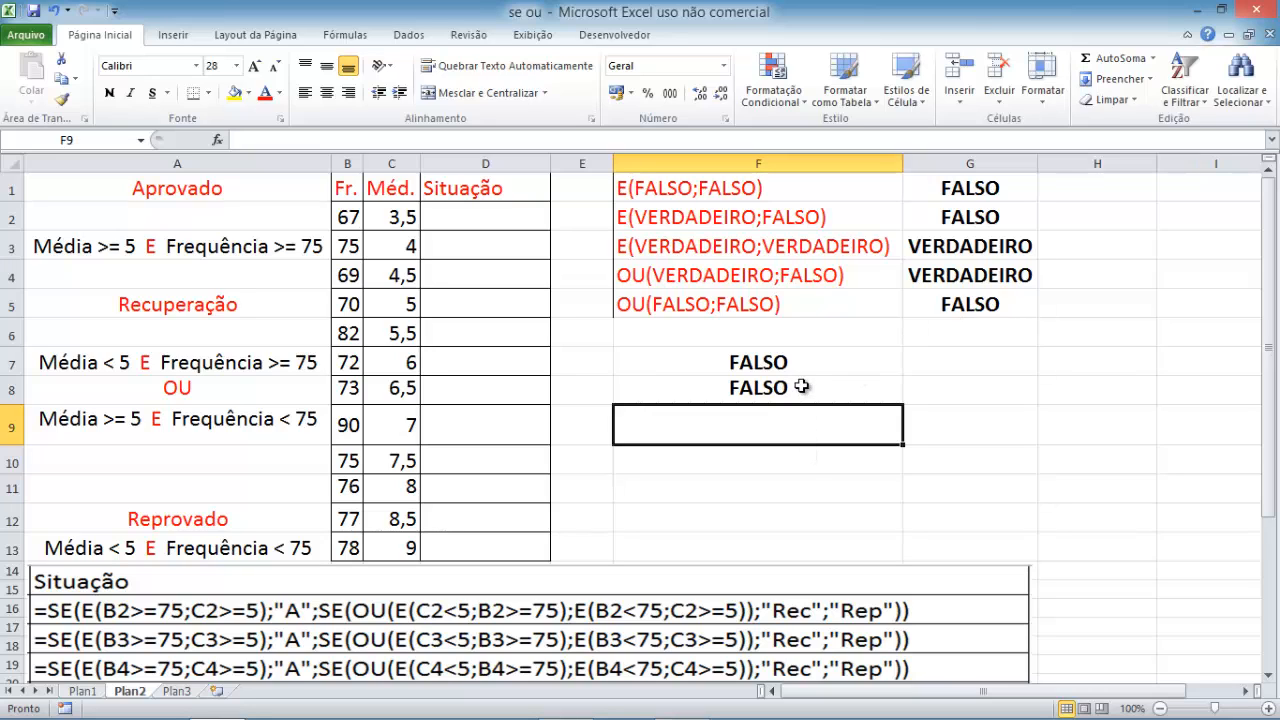
left_click(516, 222)
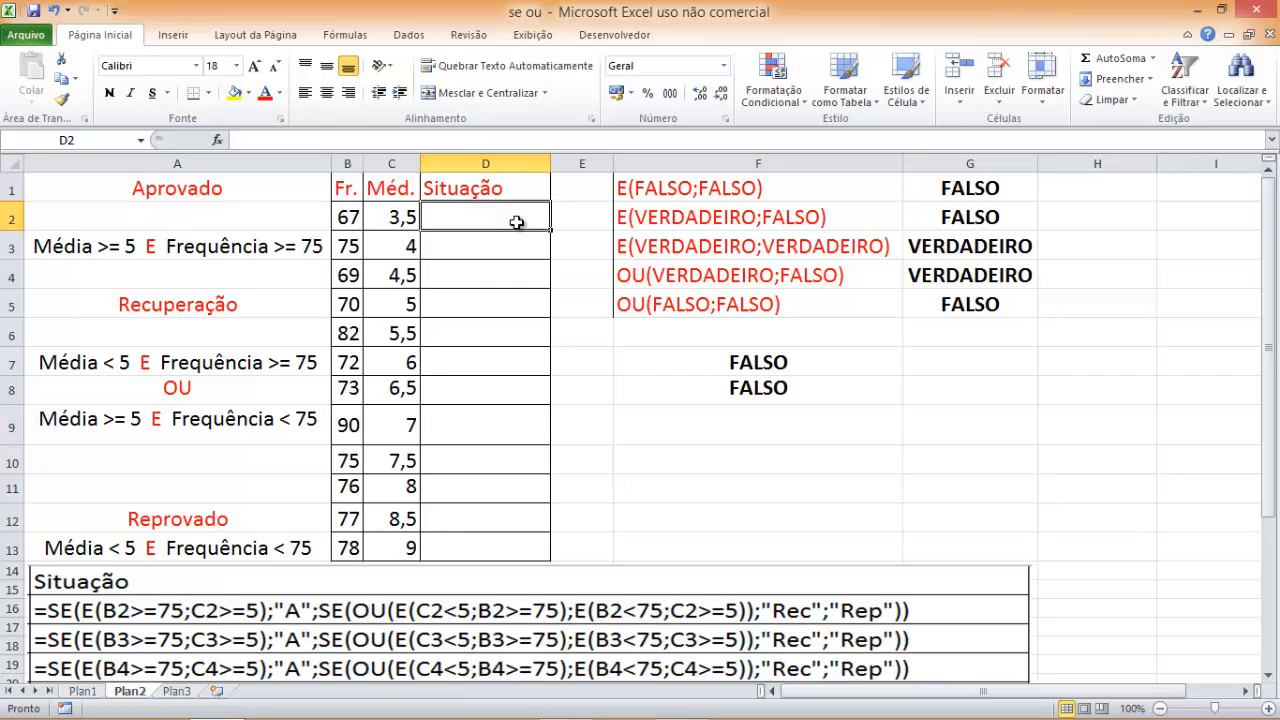
type("=se")
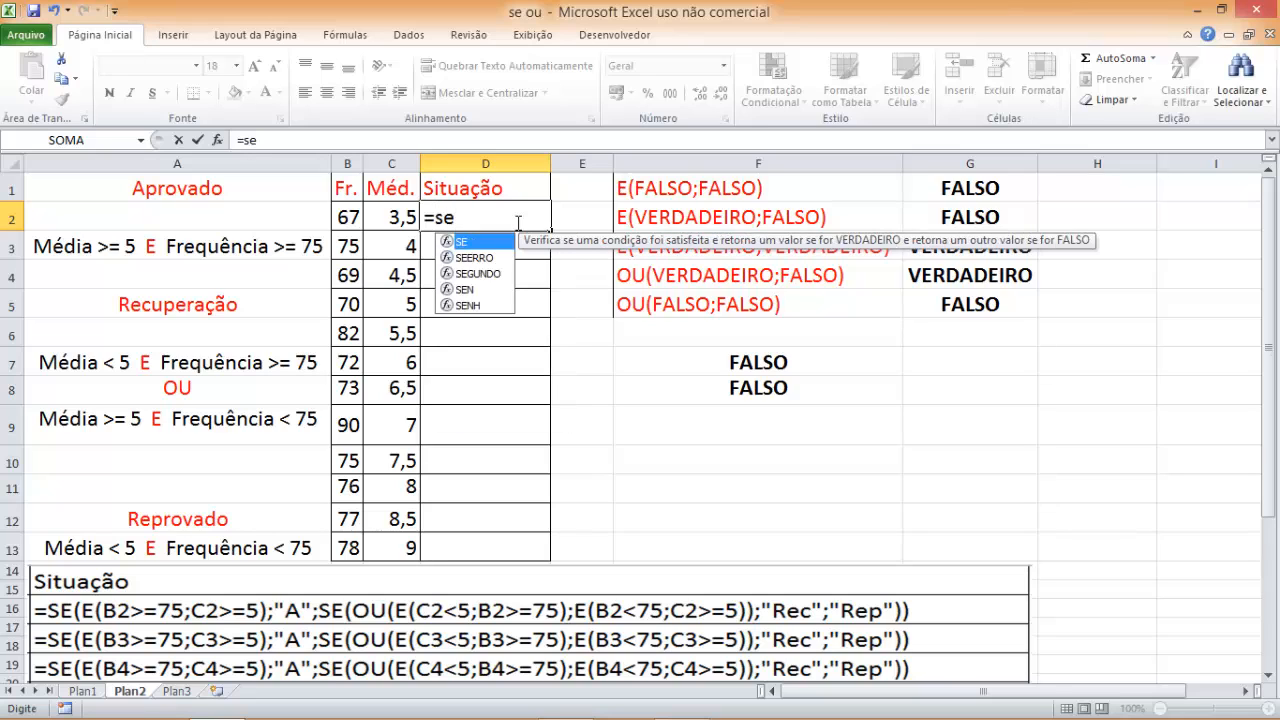
key("Tab")
type("e")
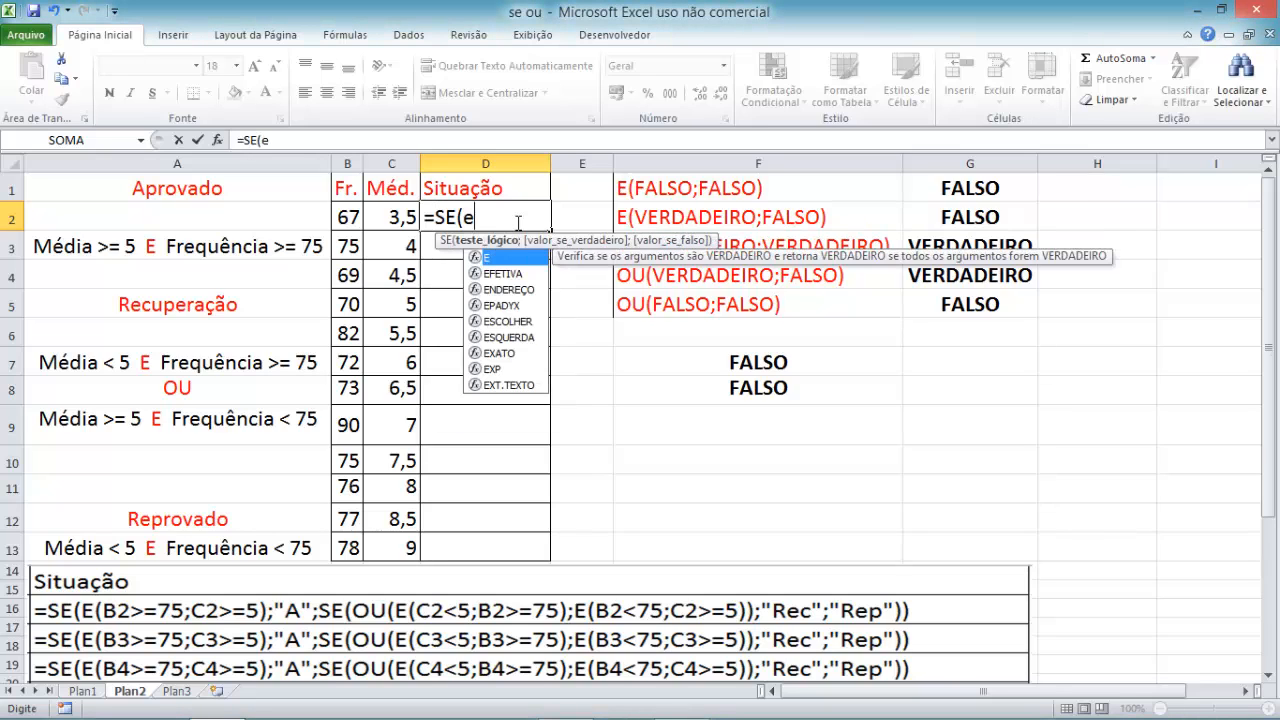
key("Tab")
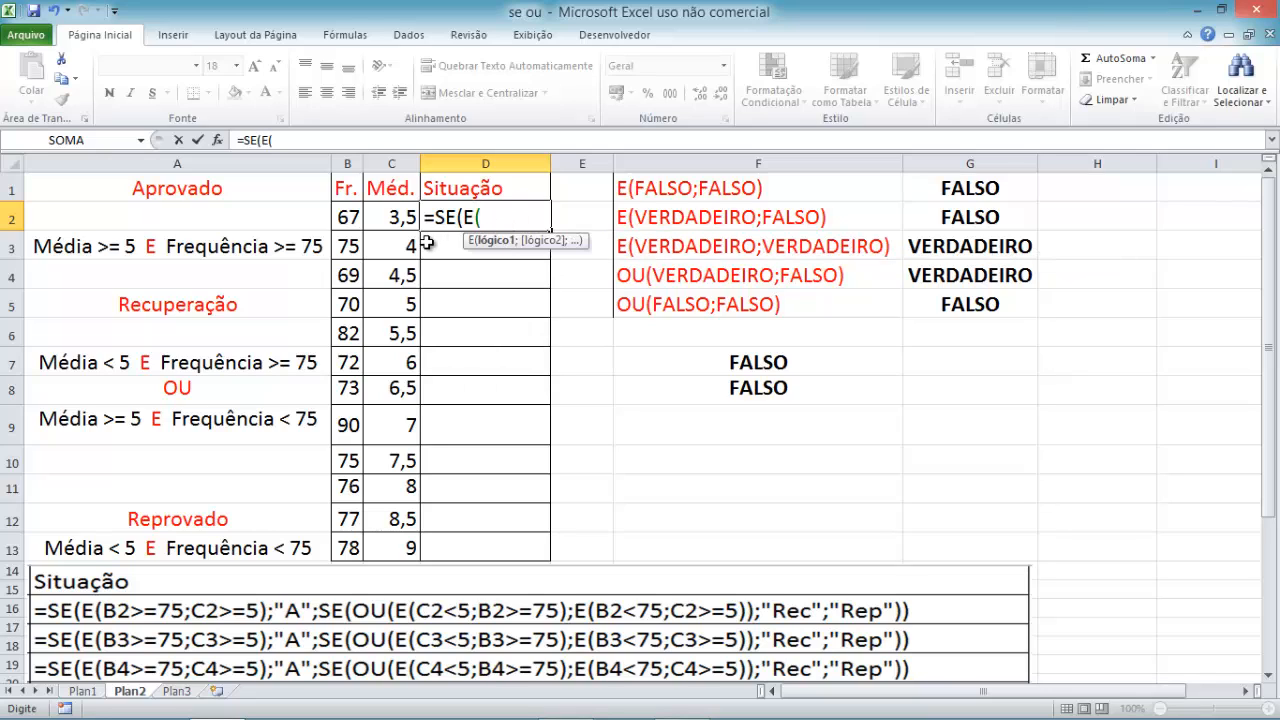
left_click(350, 217)
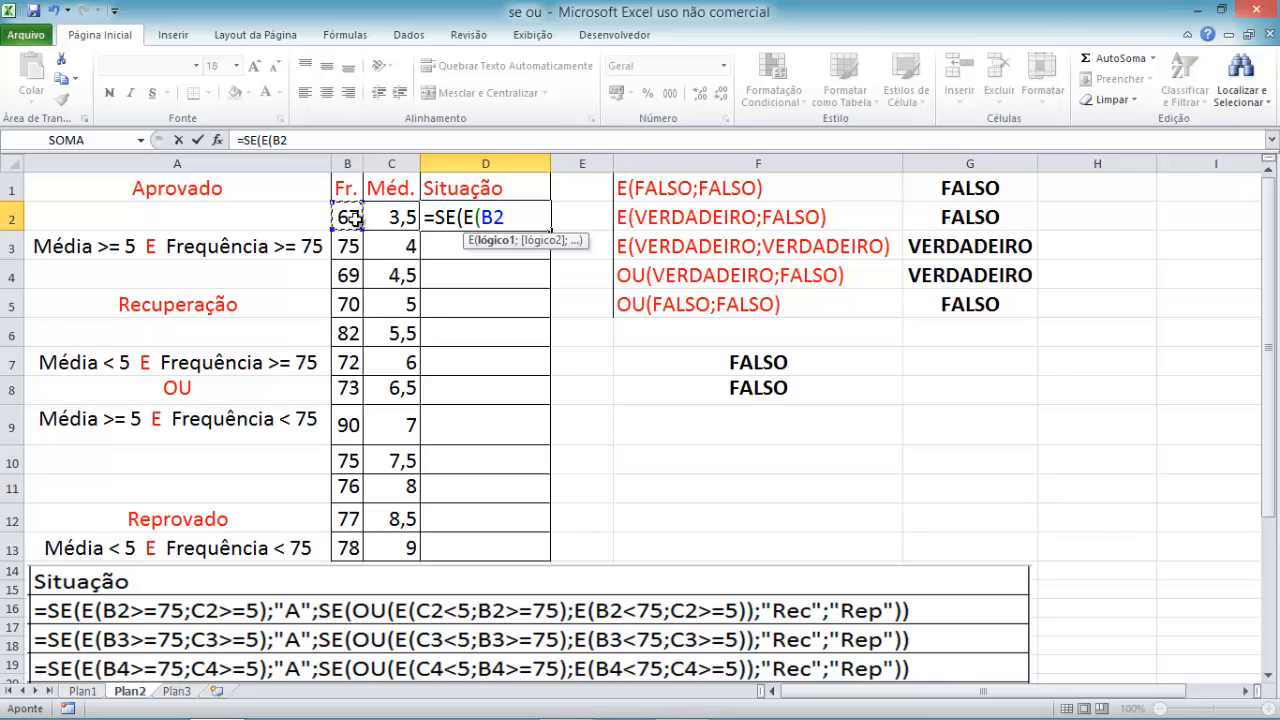
type(">=")
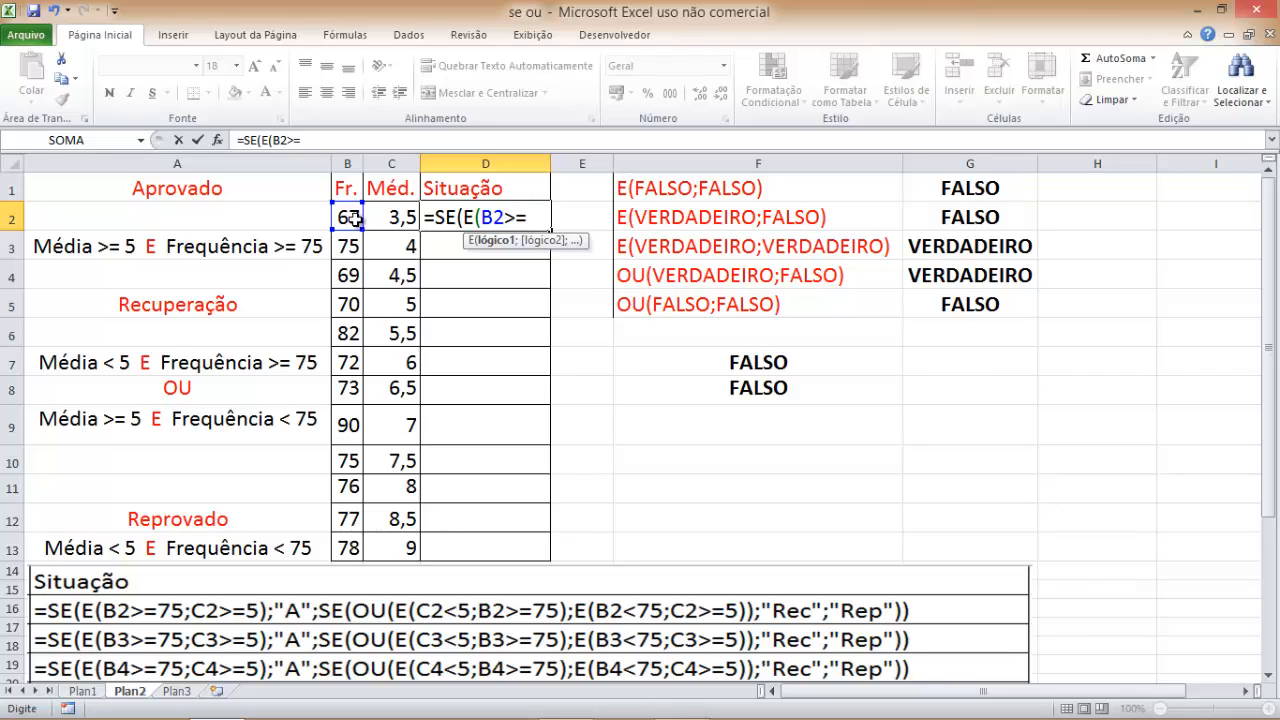
type("75;")
left_click(397, 217)
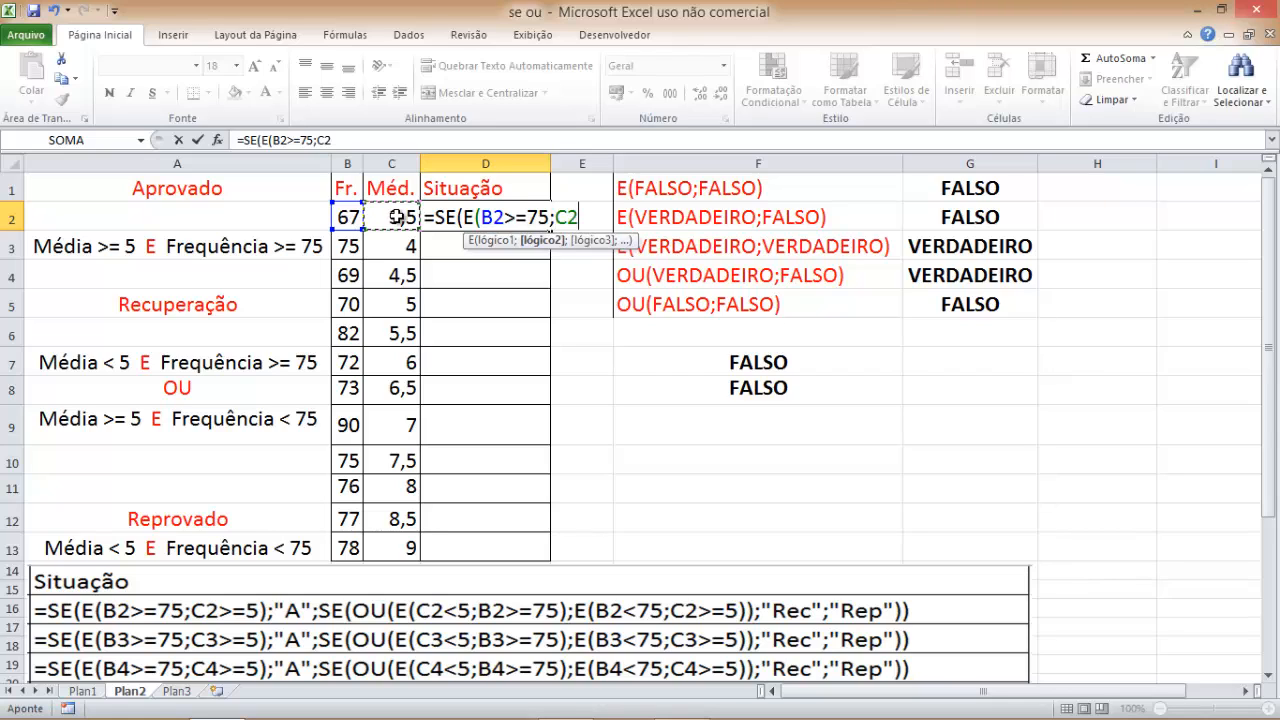
type(">=5")
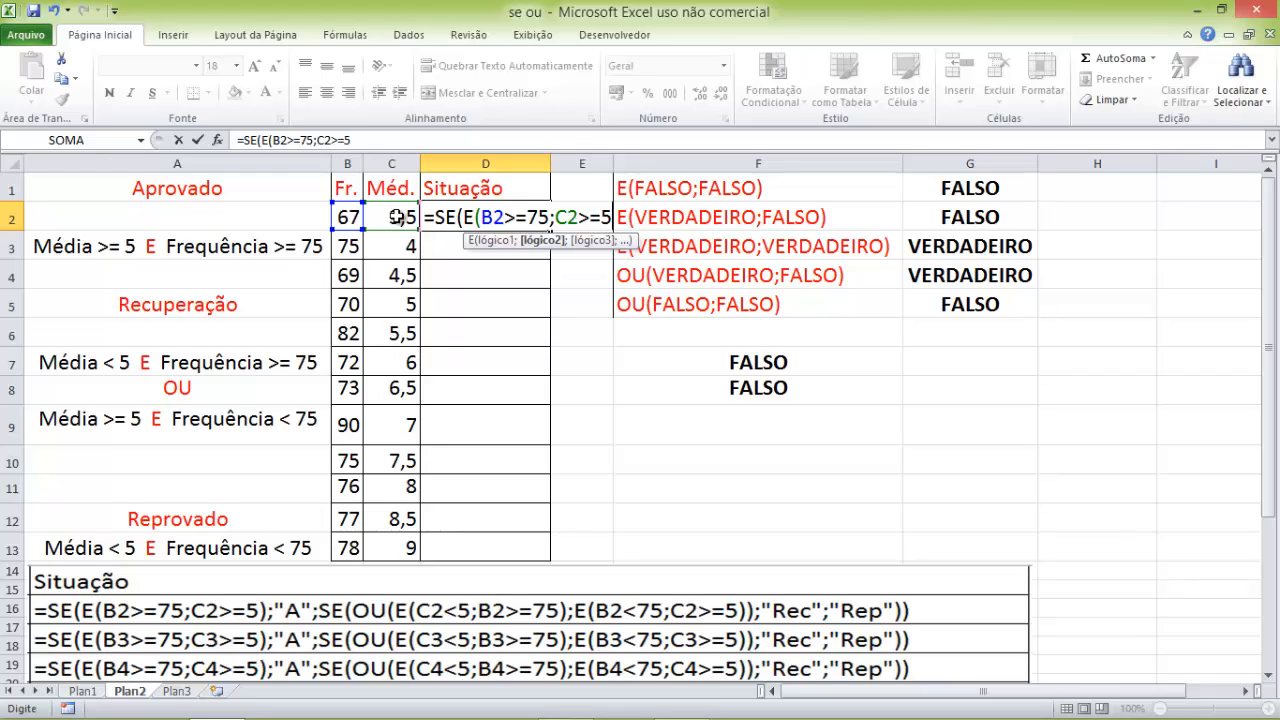
type(")")
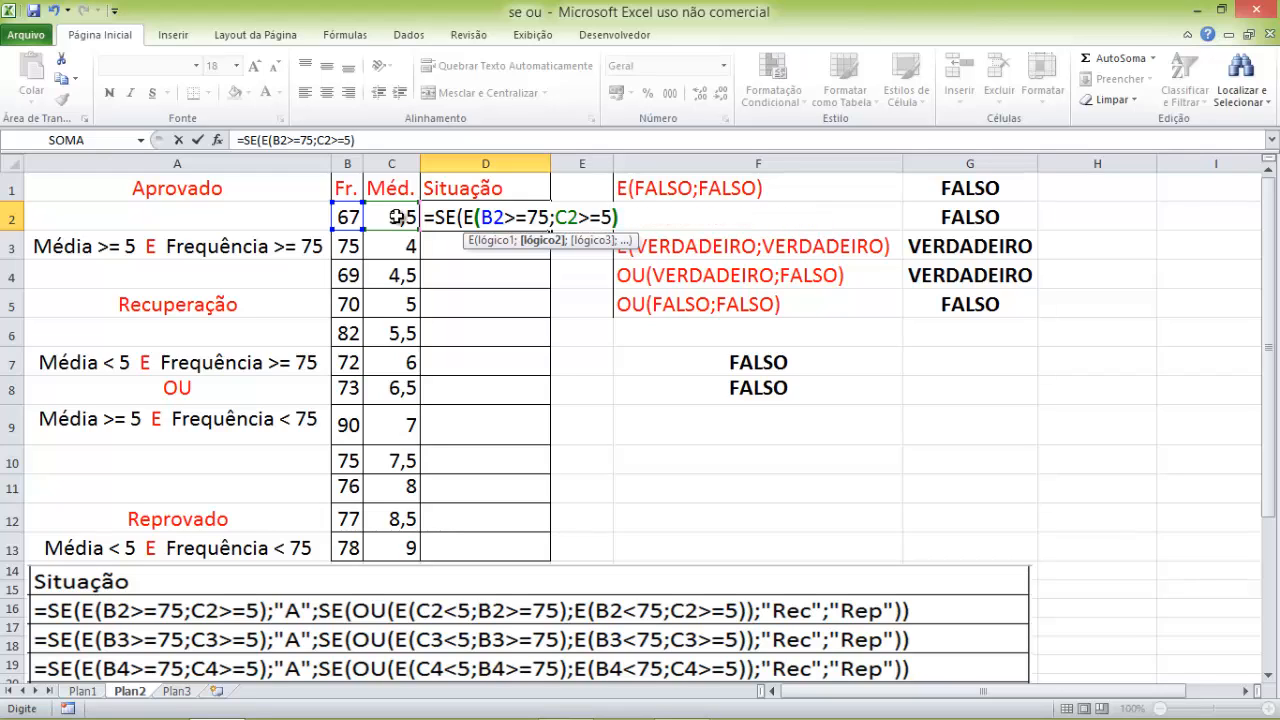
Enter "Aprovado" as the value if true of the SE formula in D2
type(";")
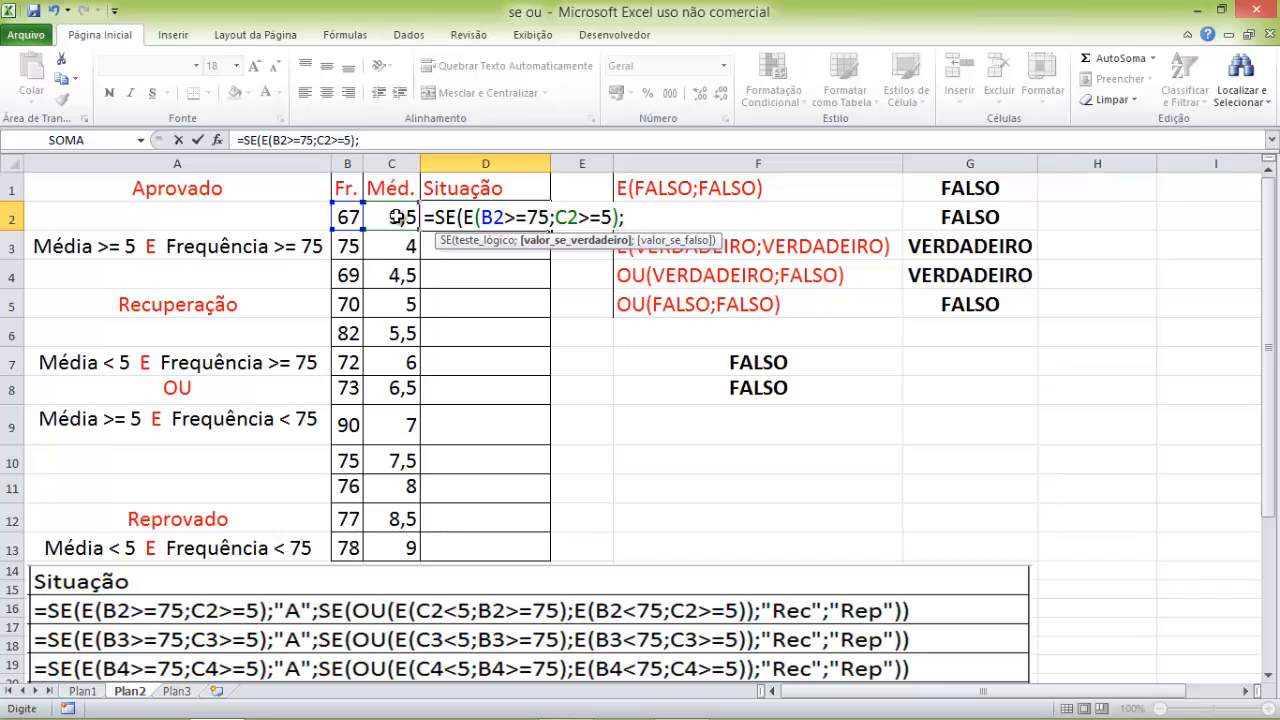
type("\"Aprova")
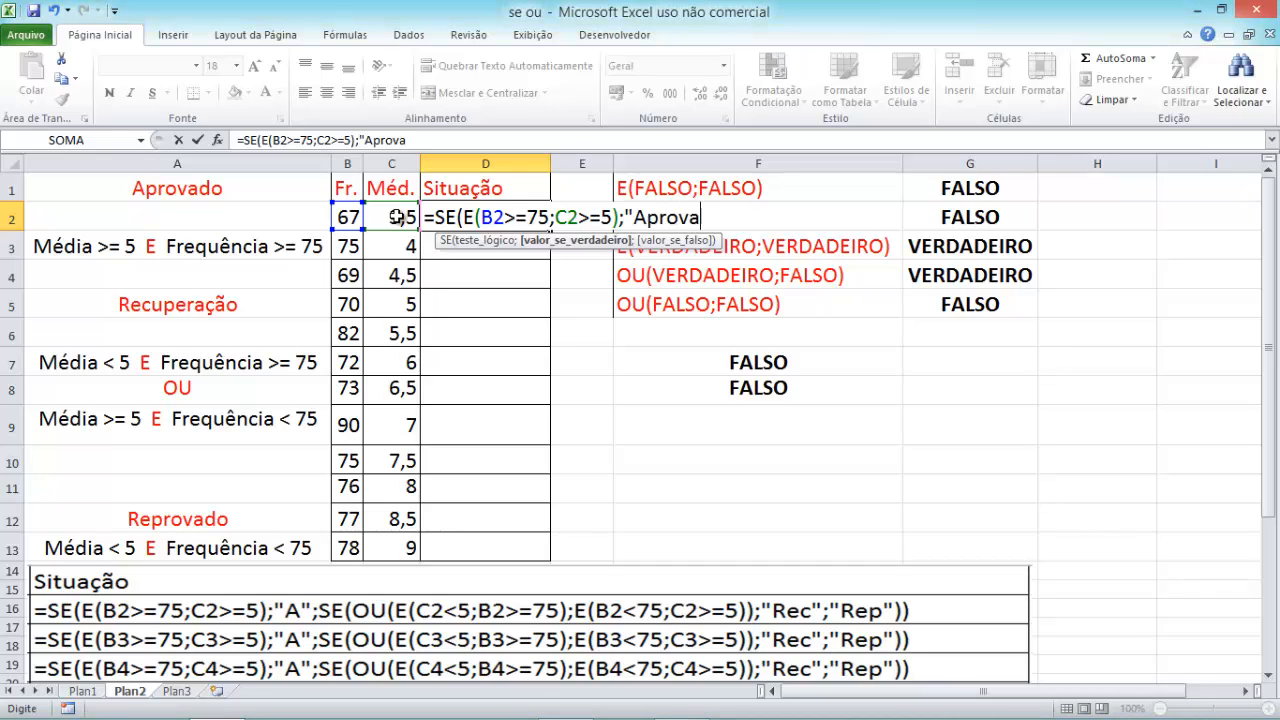
type("d")
key("BackSpace")
type("dp")
key("BackSpace")
type("o\";")
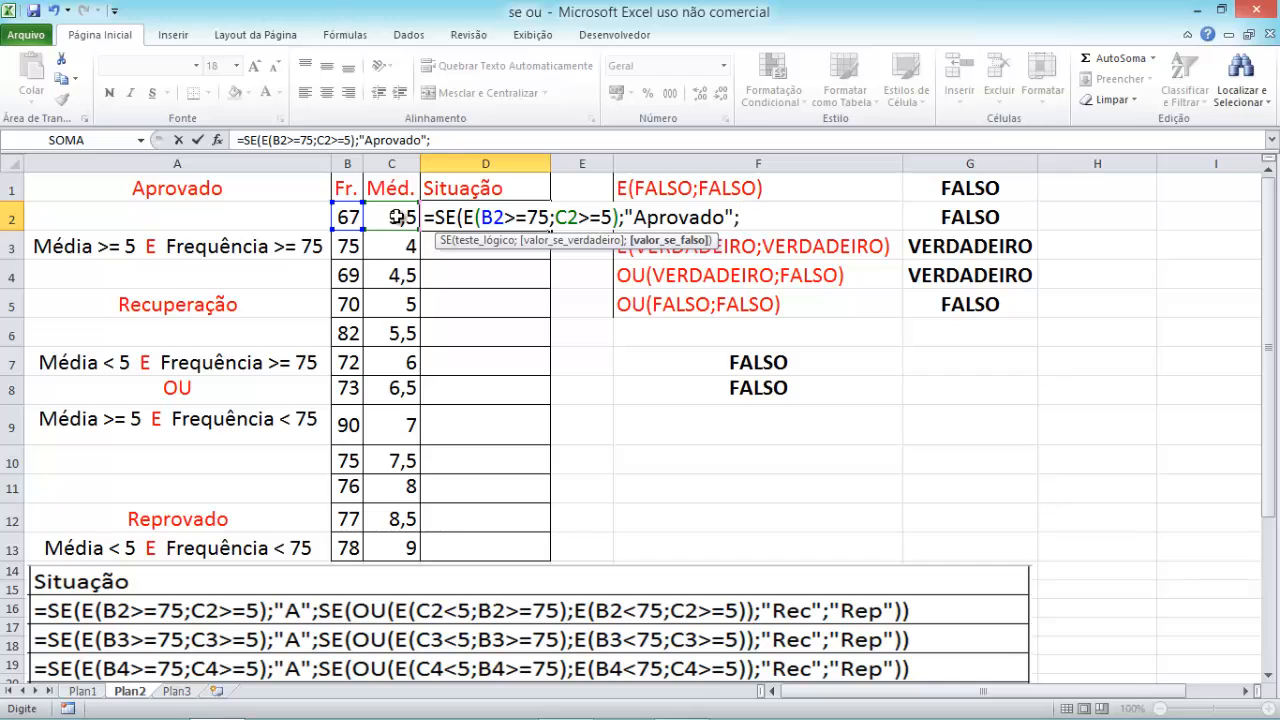
Nest a second SE as the value if false, testing OU with E(C2<5;B2>=75) as its first condition
type("se")
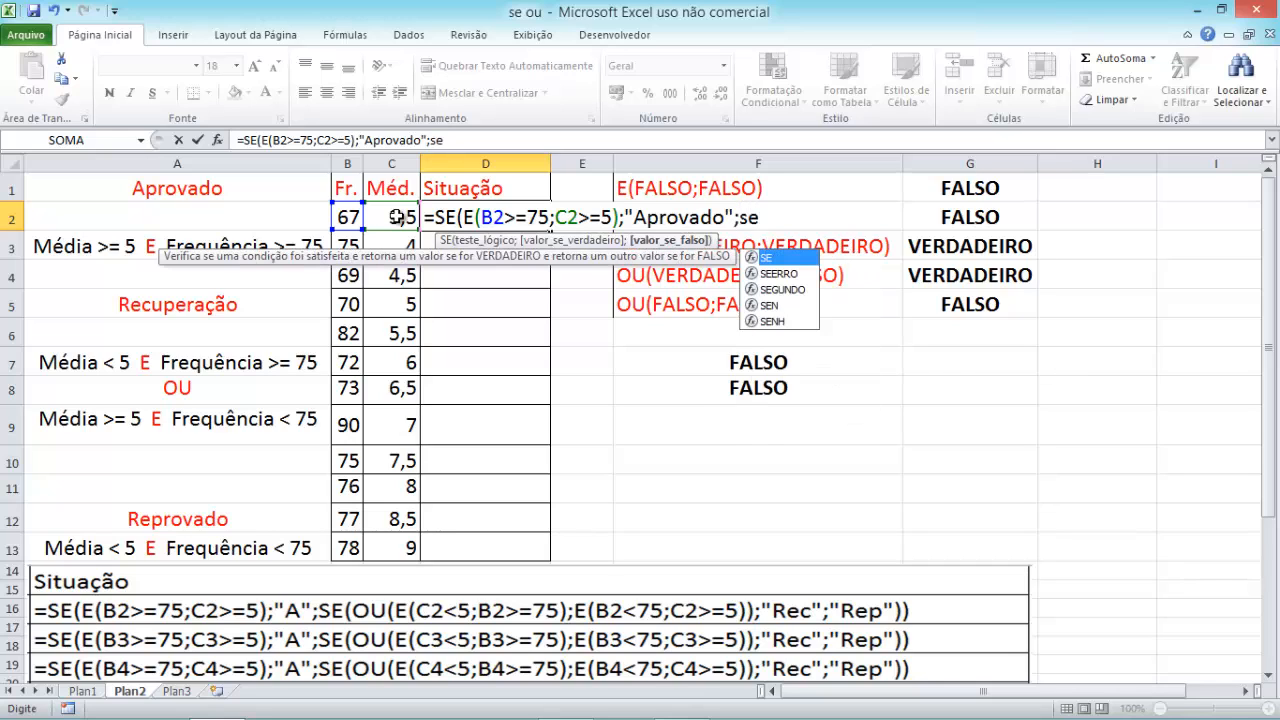
key("Tab")
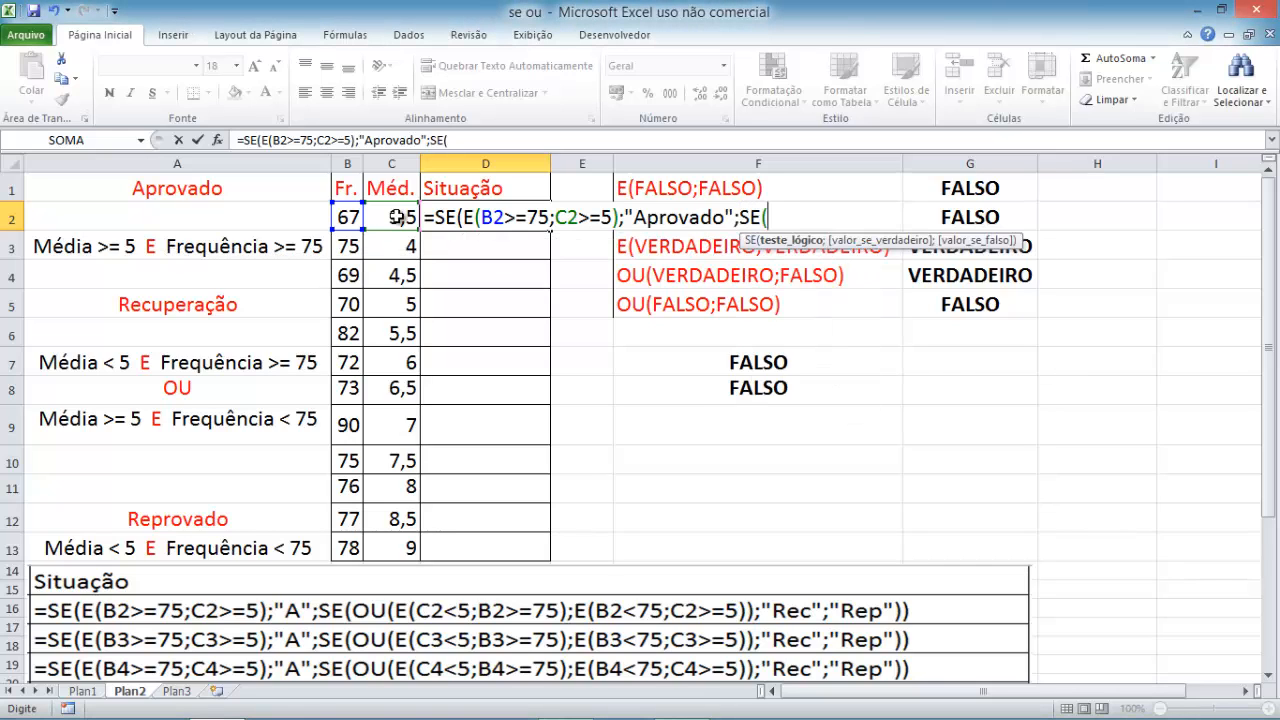
type("ou")
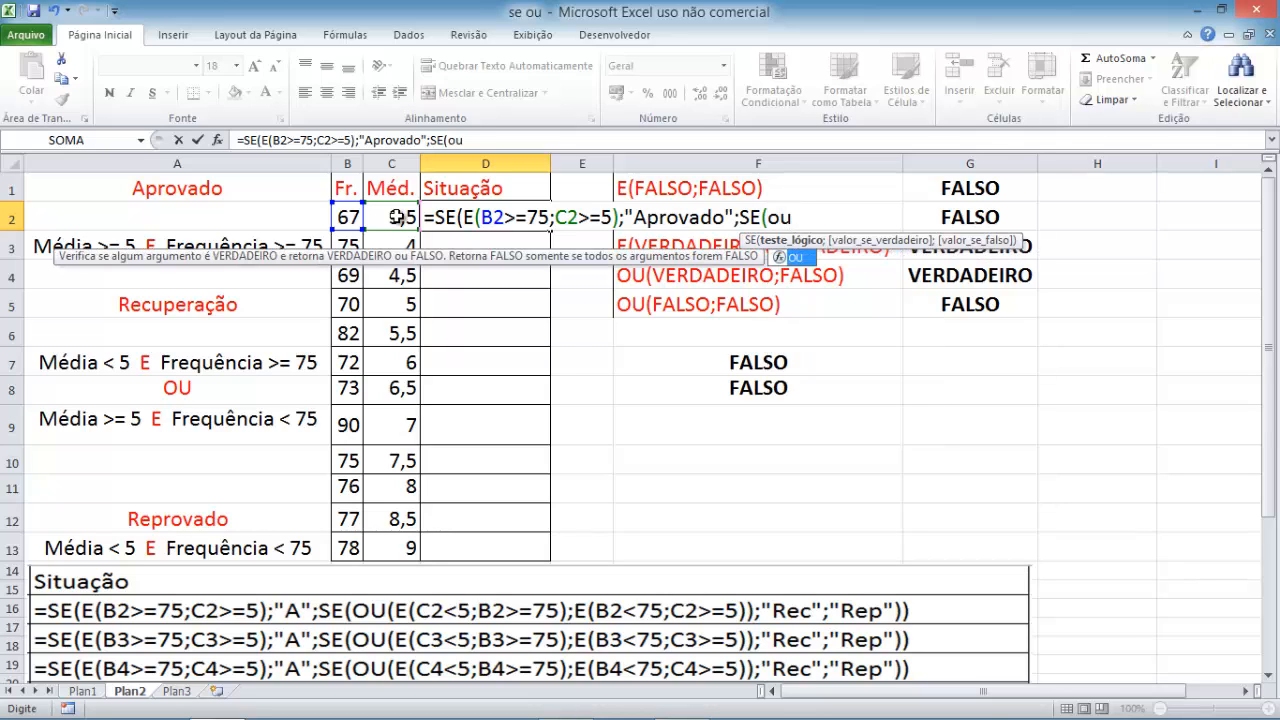
key("Tab")
type("e")
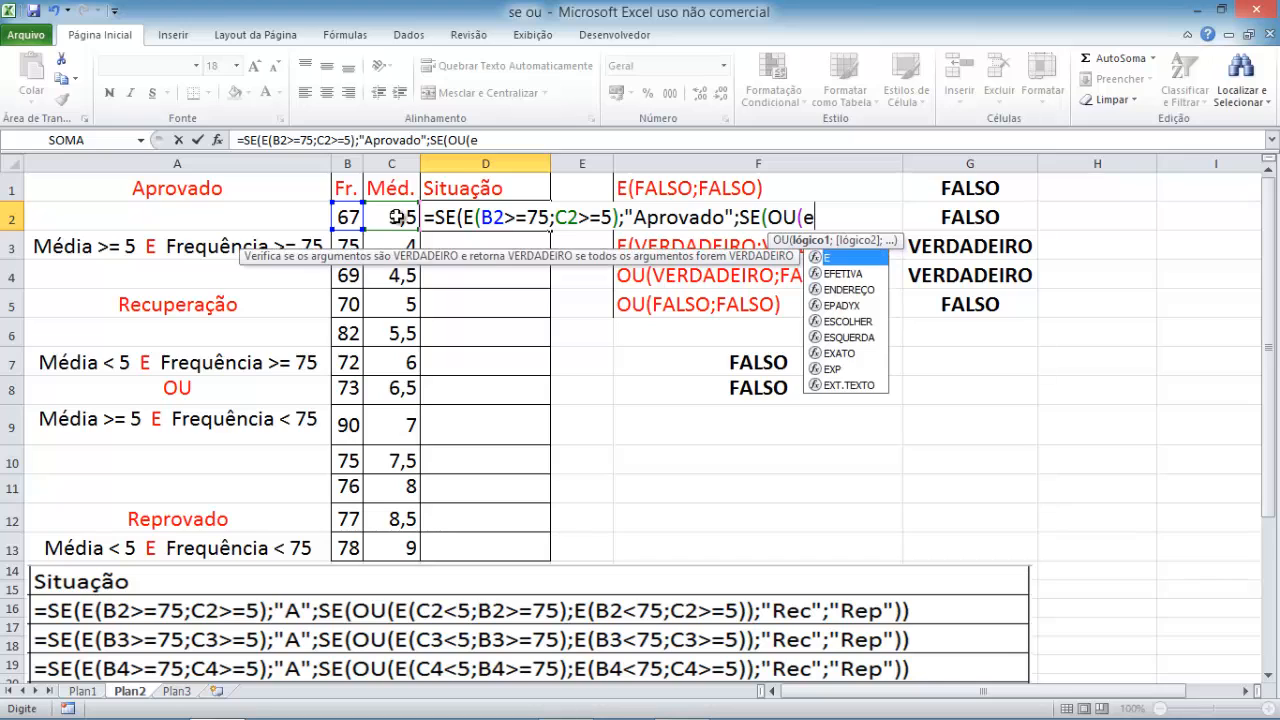
key("Tab")
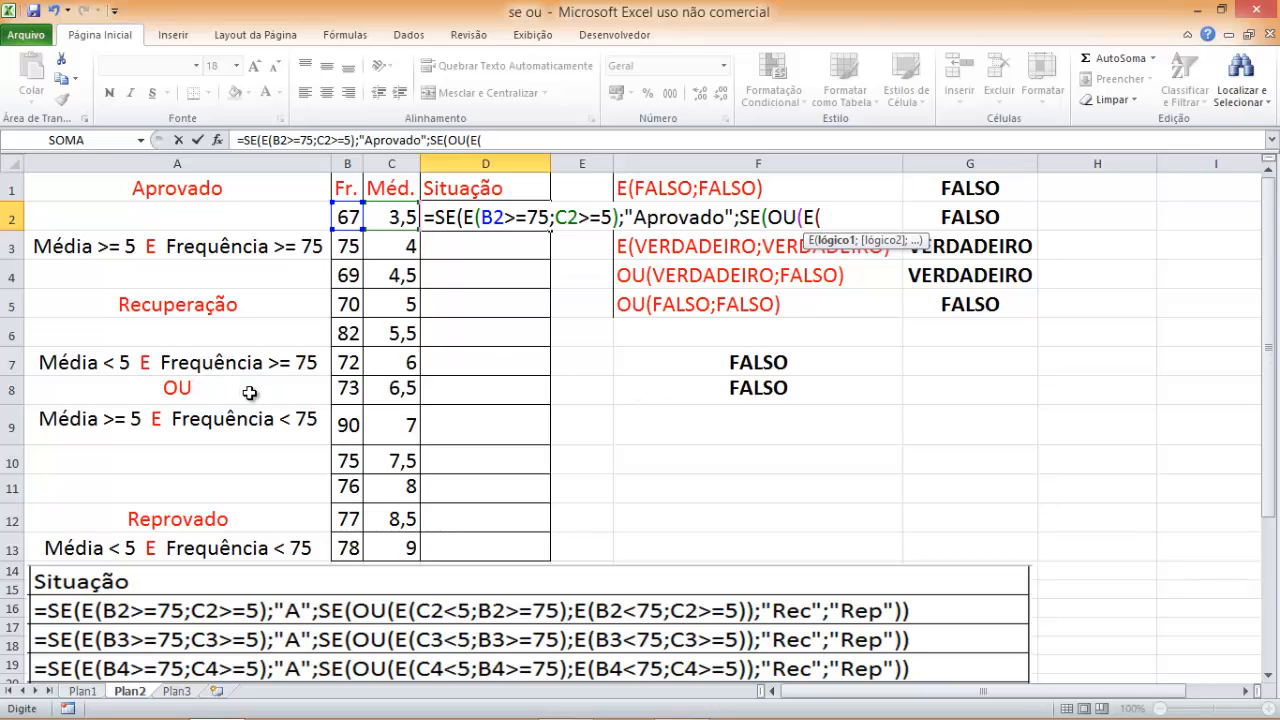
left_click(377, 217)
type("<")
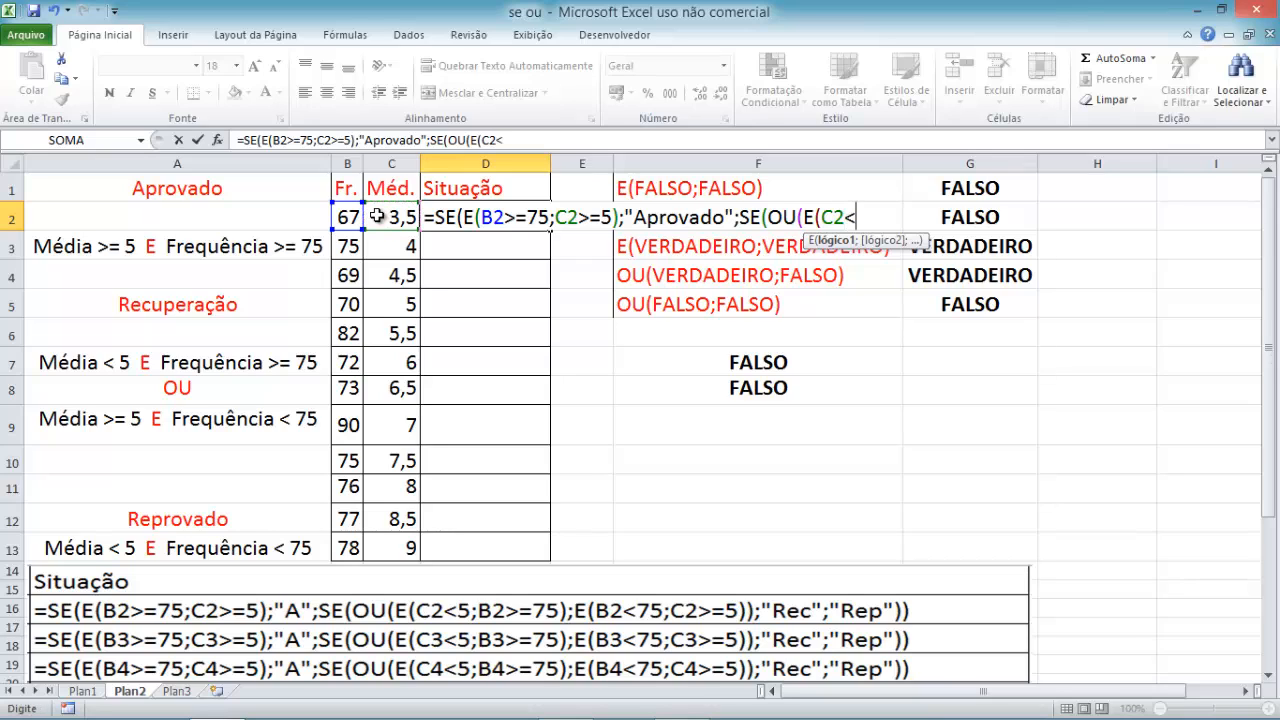
type("5;")
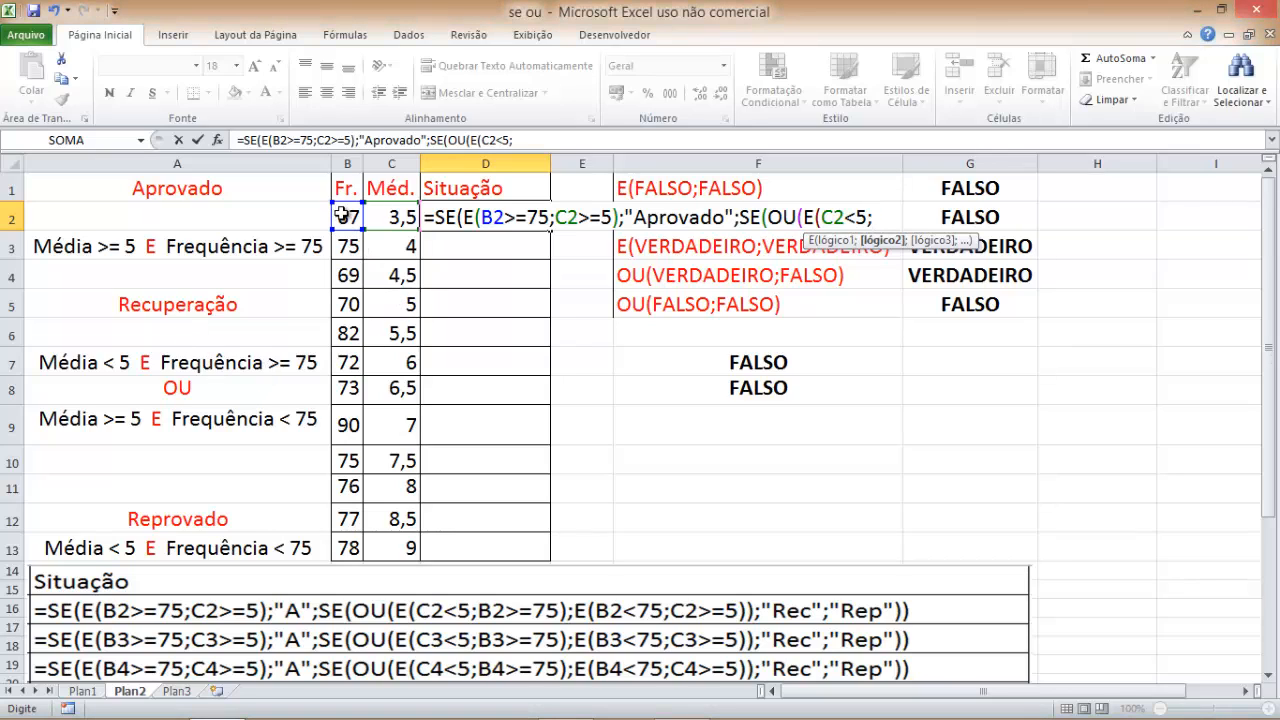
left_click(342, 215)
type(">")
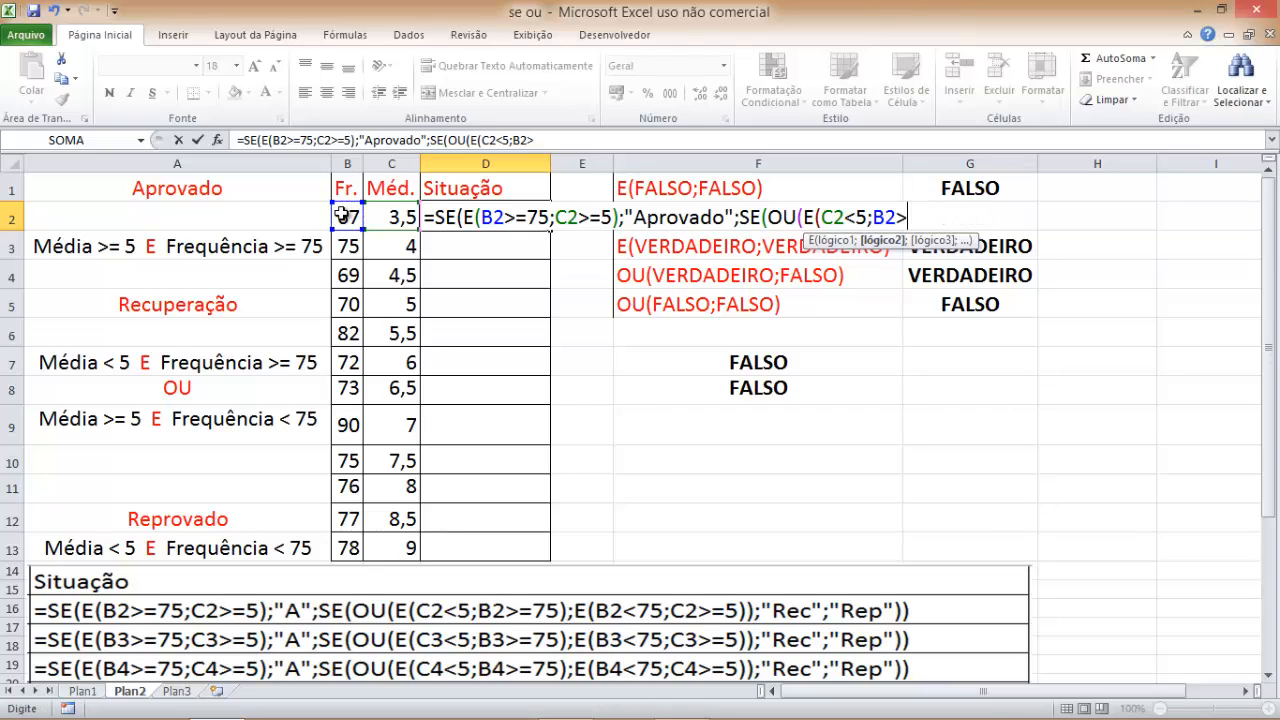
type("=75)")
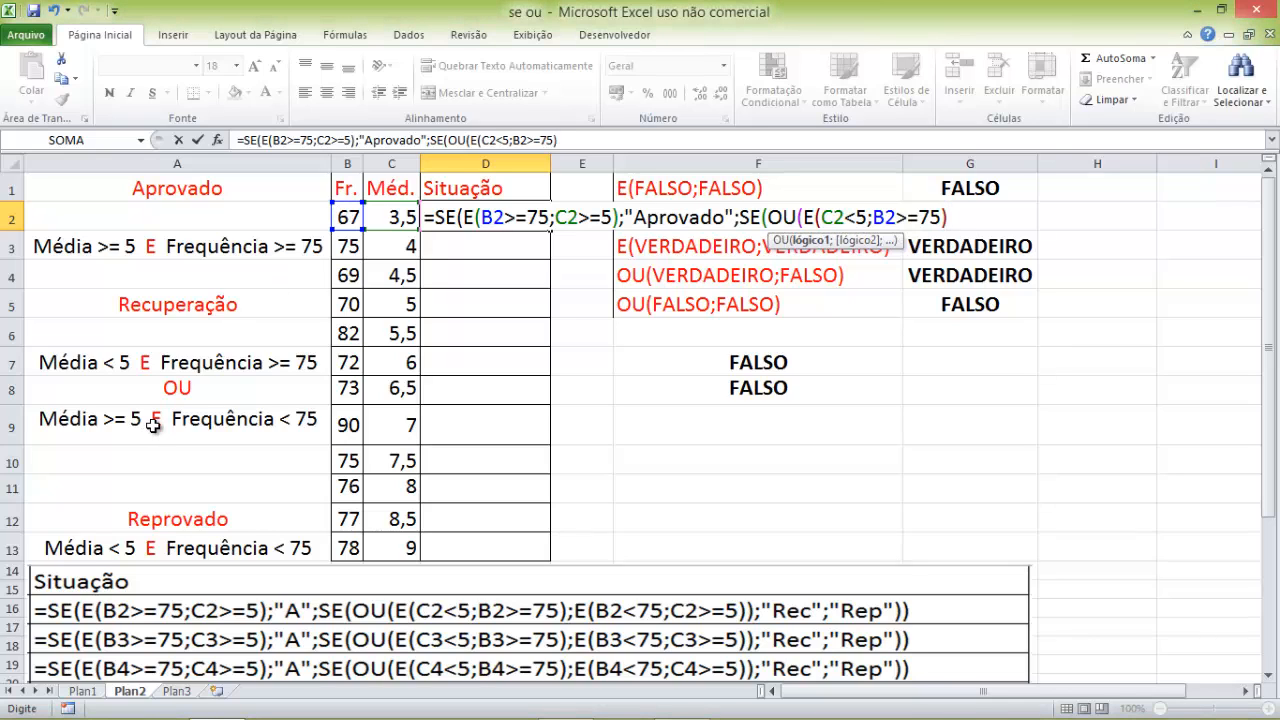
Add E(C2>=5;B2<75) as the second condition of the nested OU and close the OU function
type(";e")
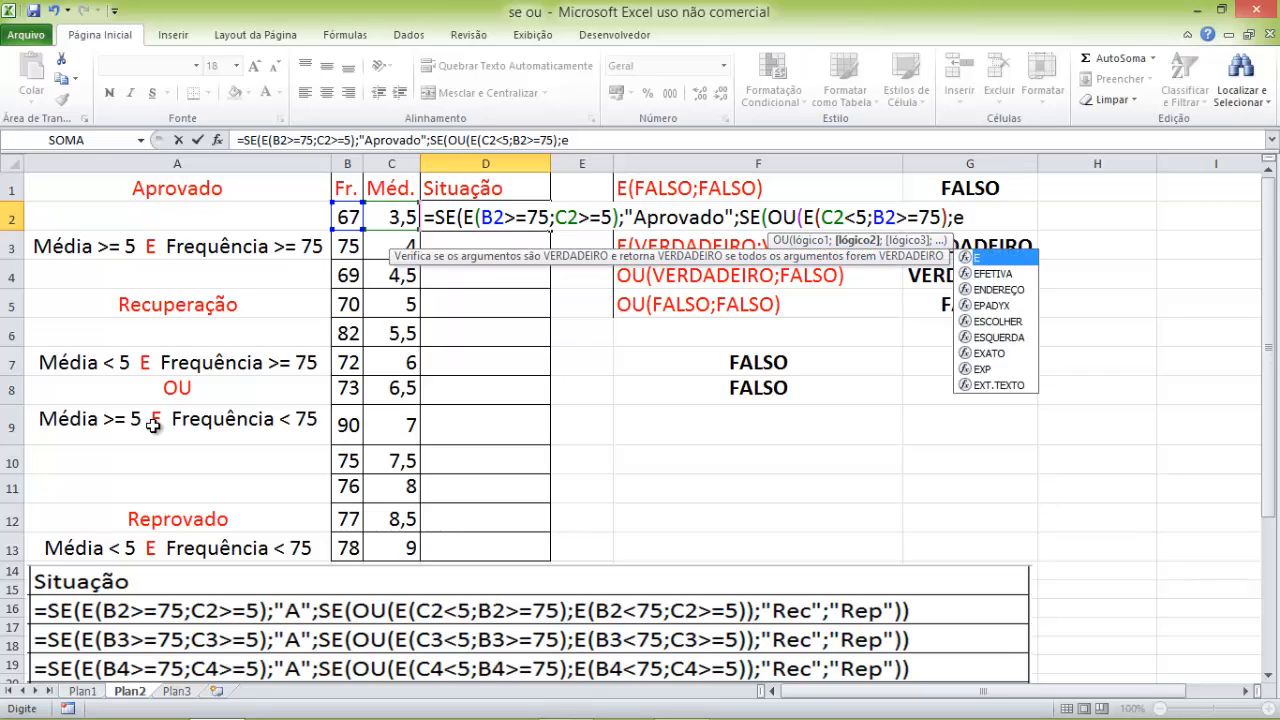
key("Tab")
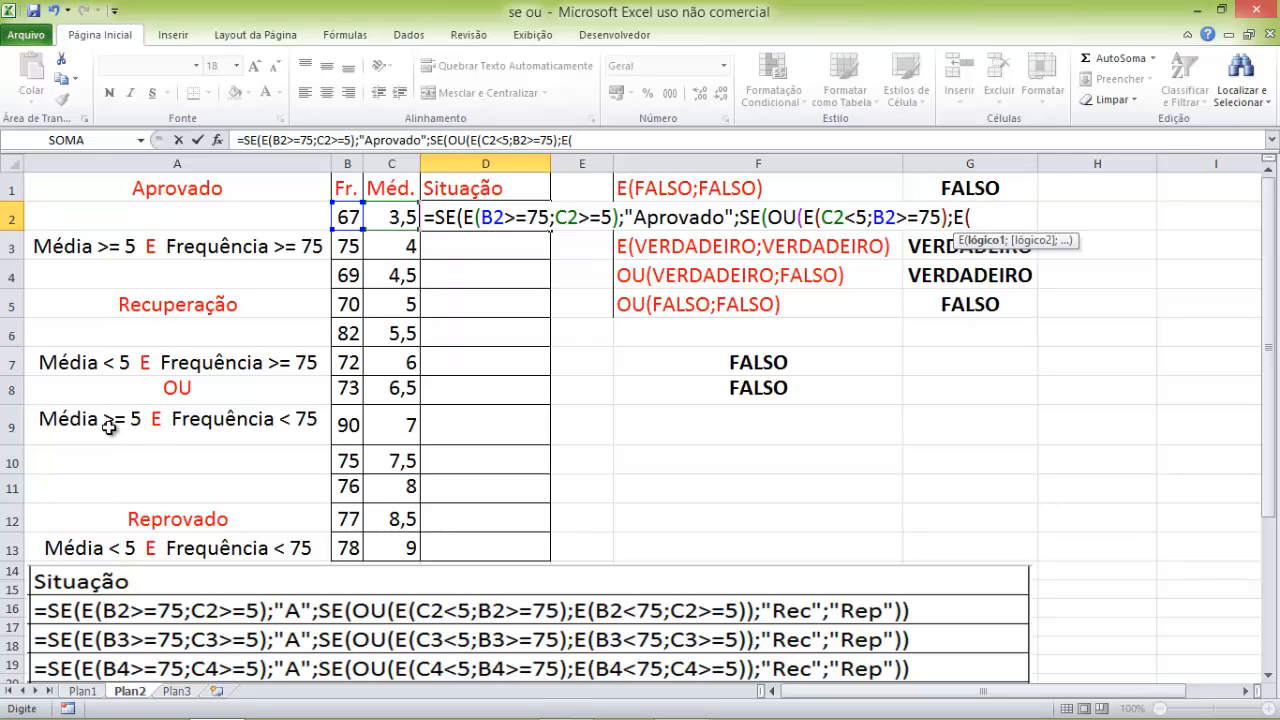
type(">=5")
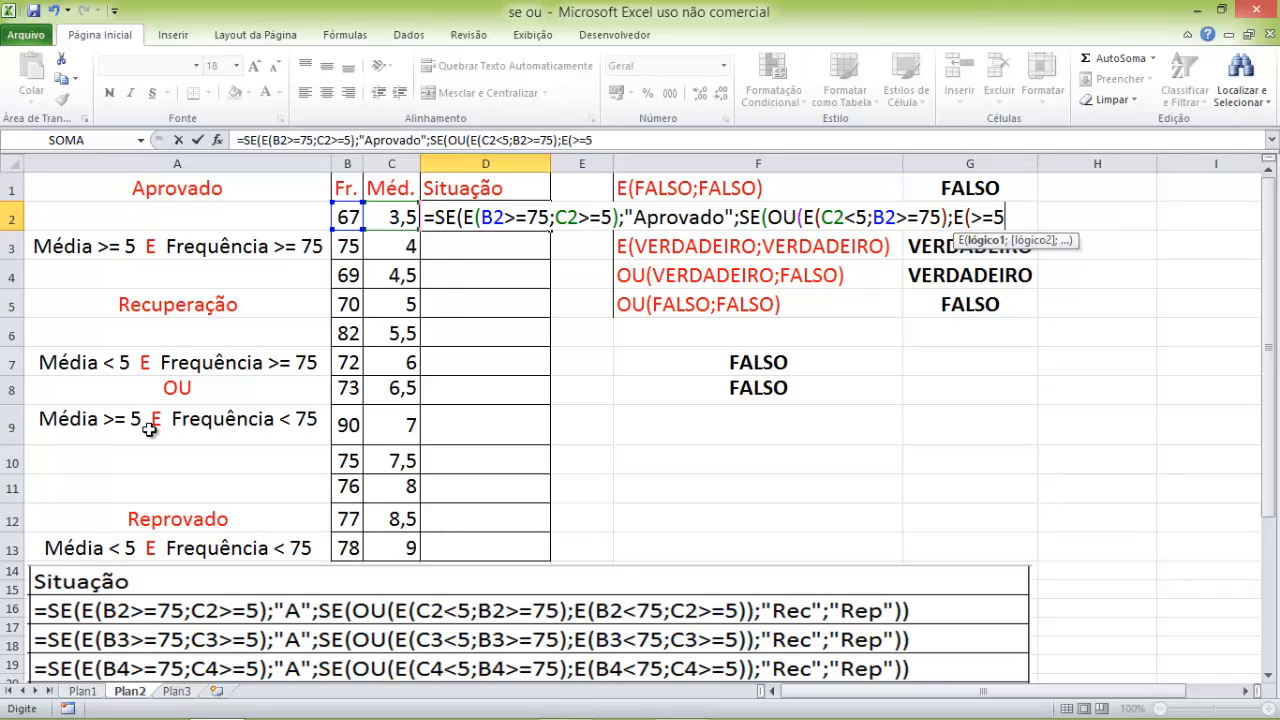
left_click(970, 214)
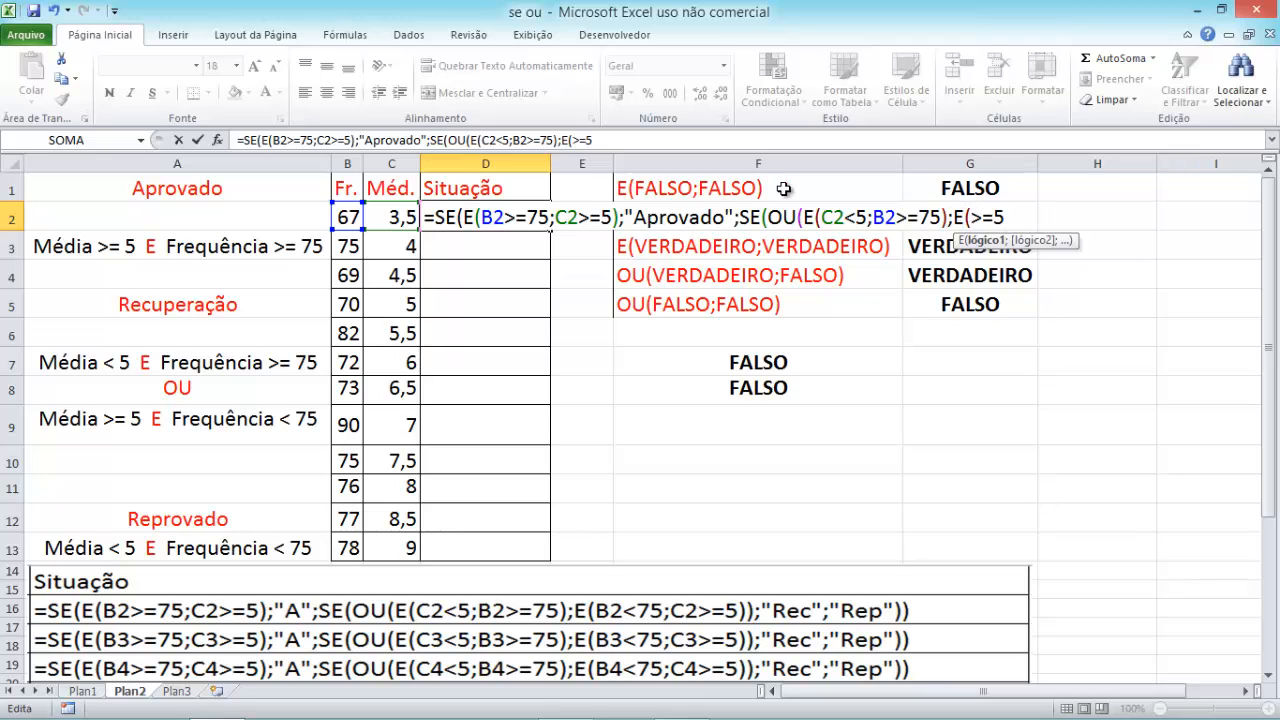
left_click(395, 216)
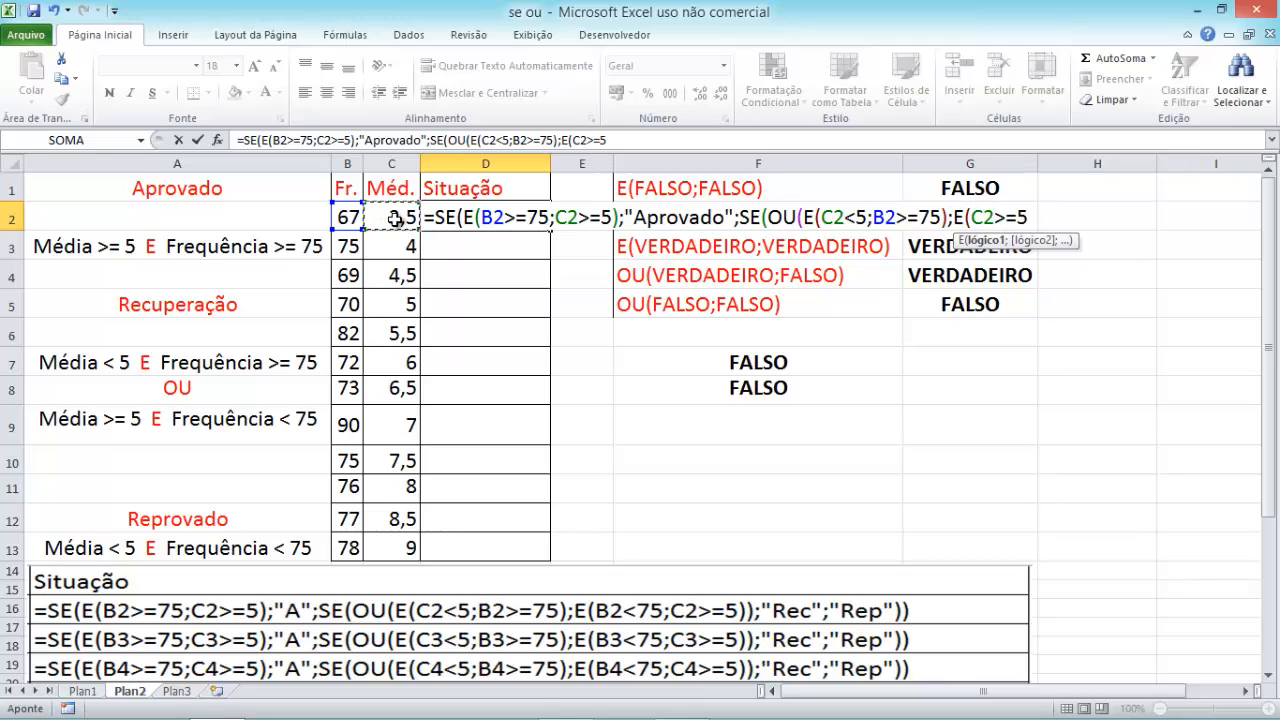
left_click(1027, 215)
type(";")
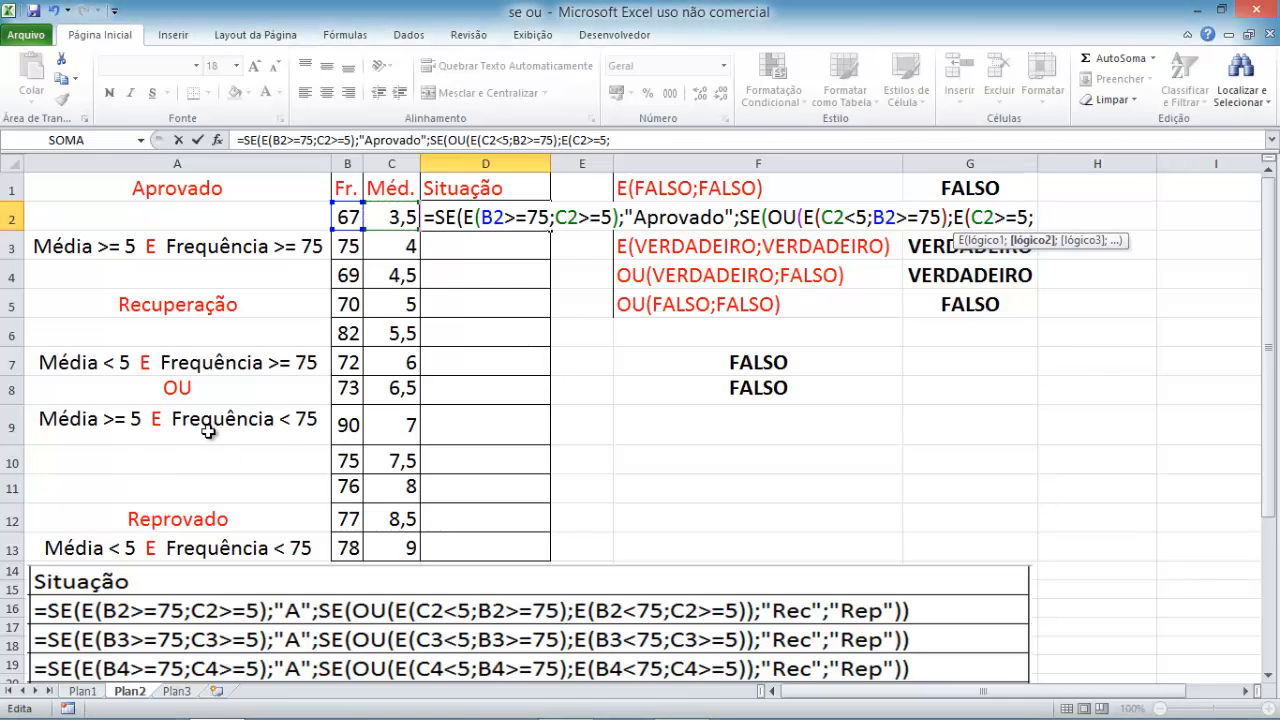
left_click(347, 216)
type("<75))")
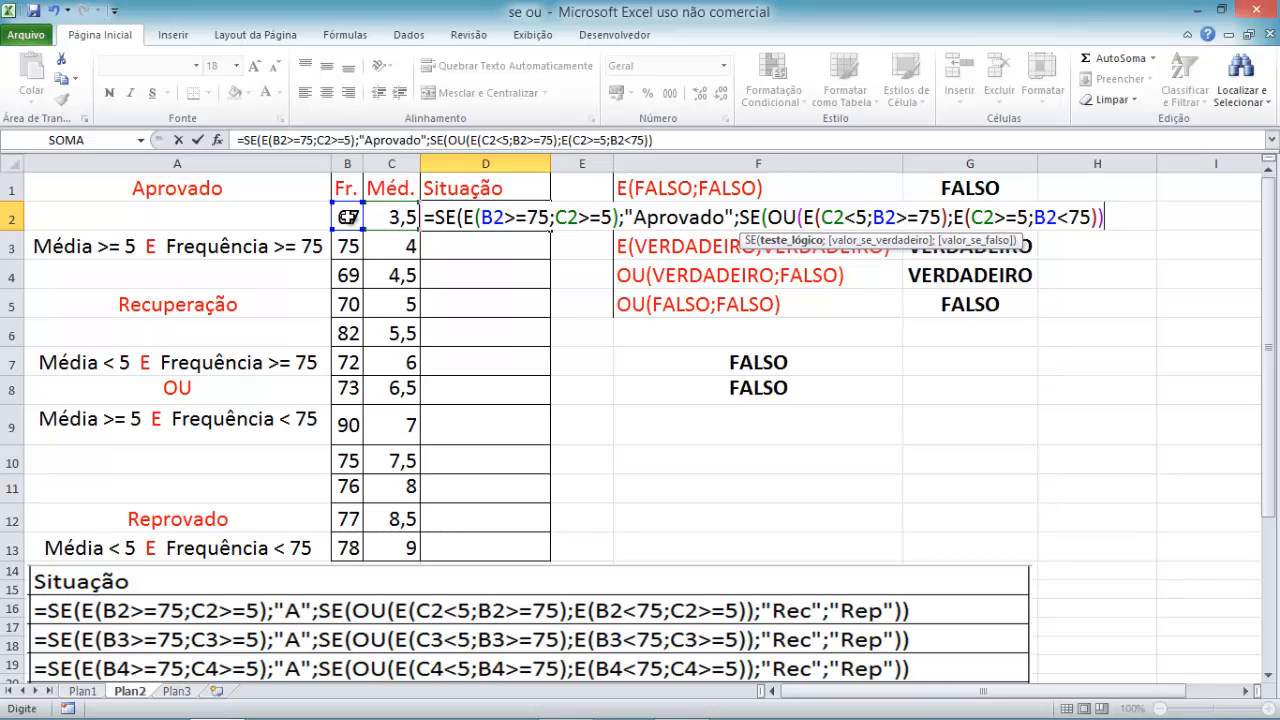
Enter "Recuperação" as the value if true of the nested SE in D2
type(";")
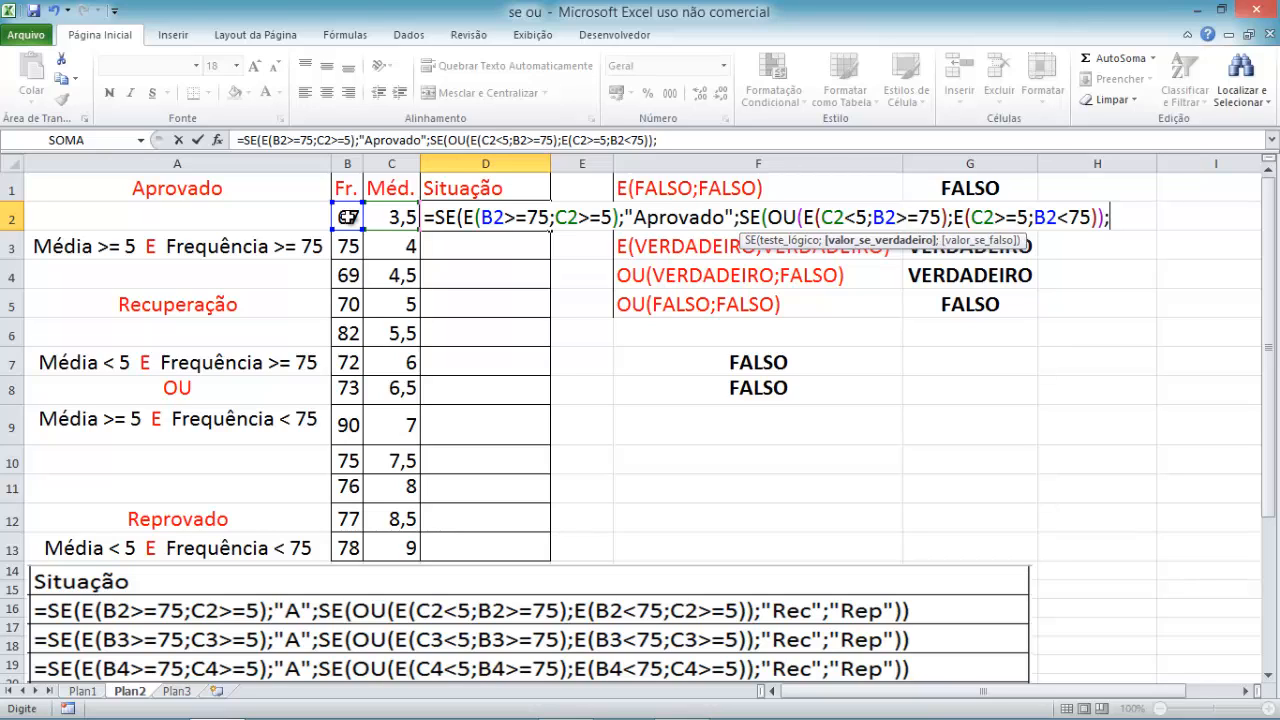
type("\"Re")
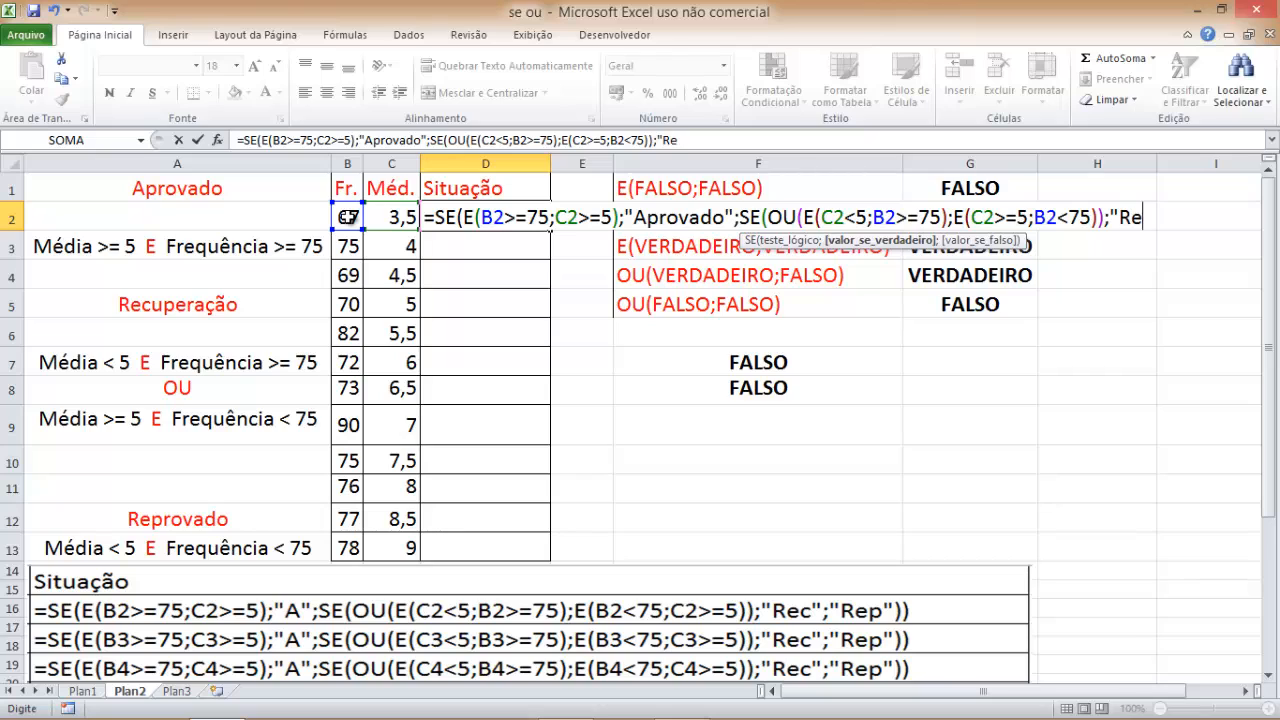
type("cuper")
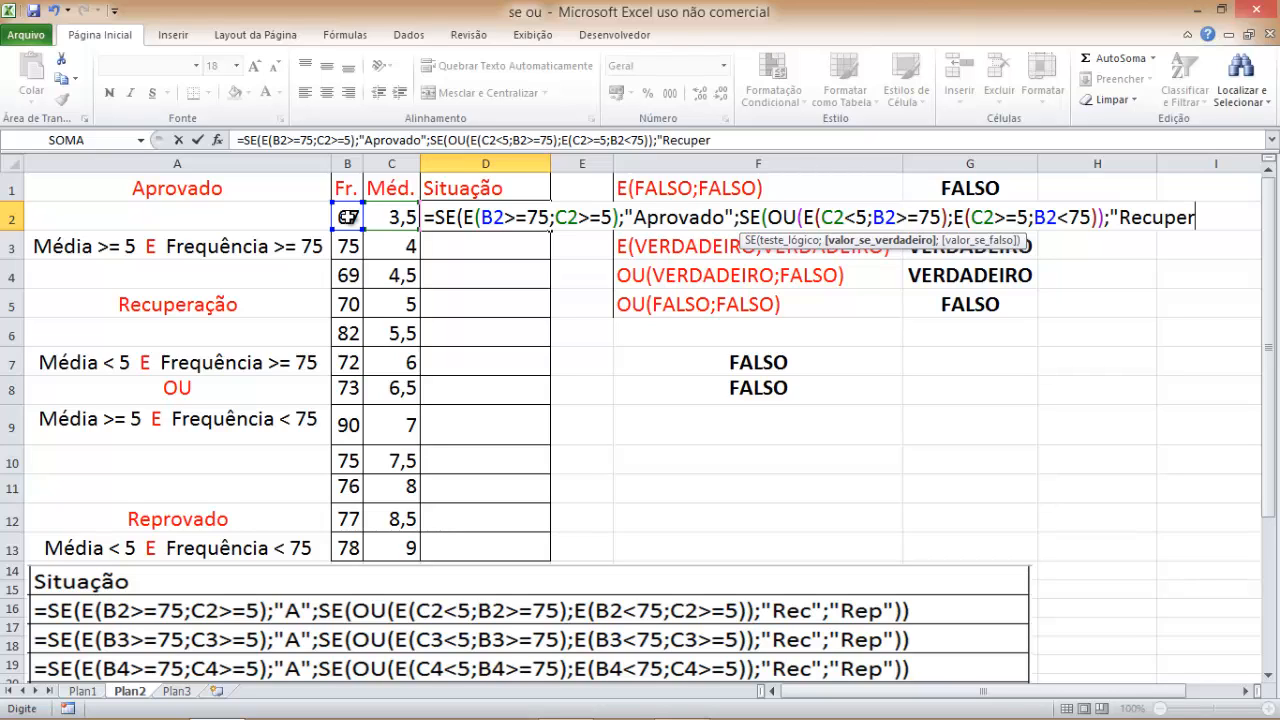
type("ação\"")
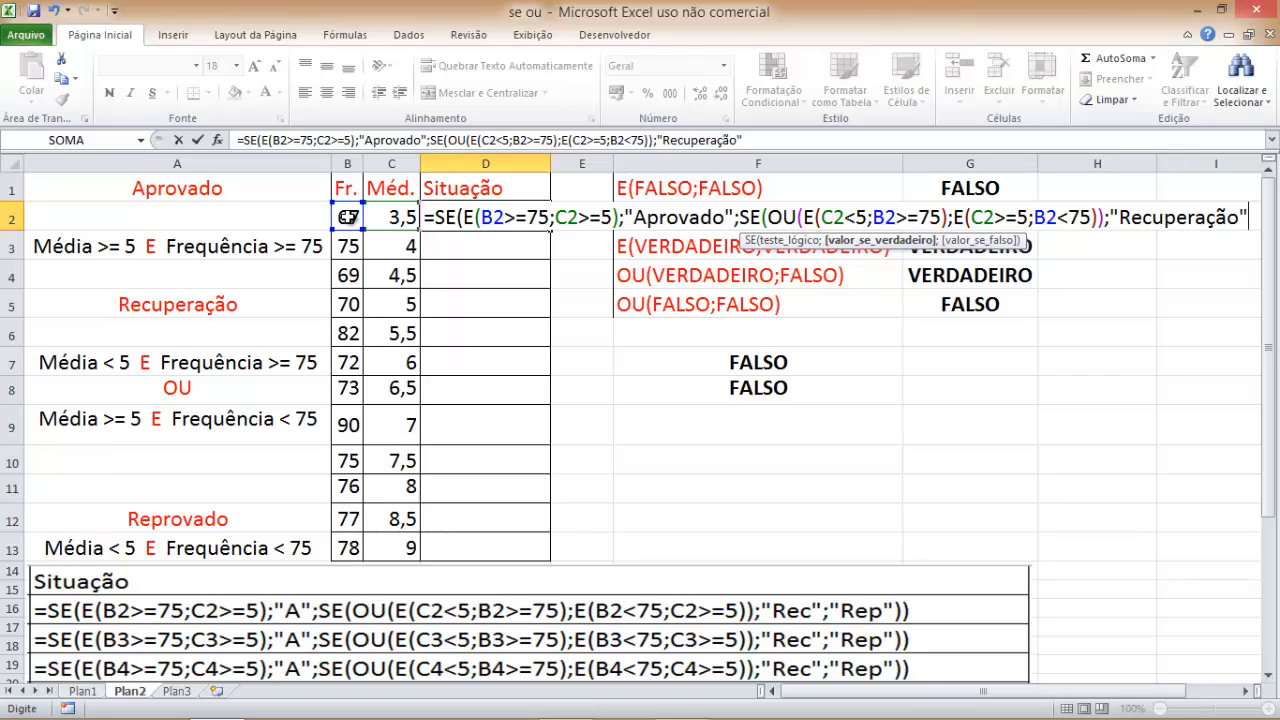
Enter "Reprovado" as the nested SE's value if false, close both SE functions and commit the formula in D2
type(";")
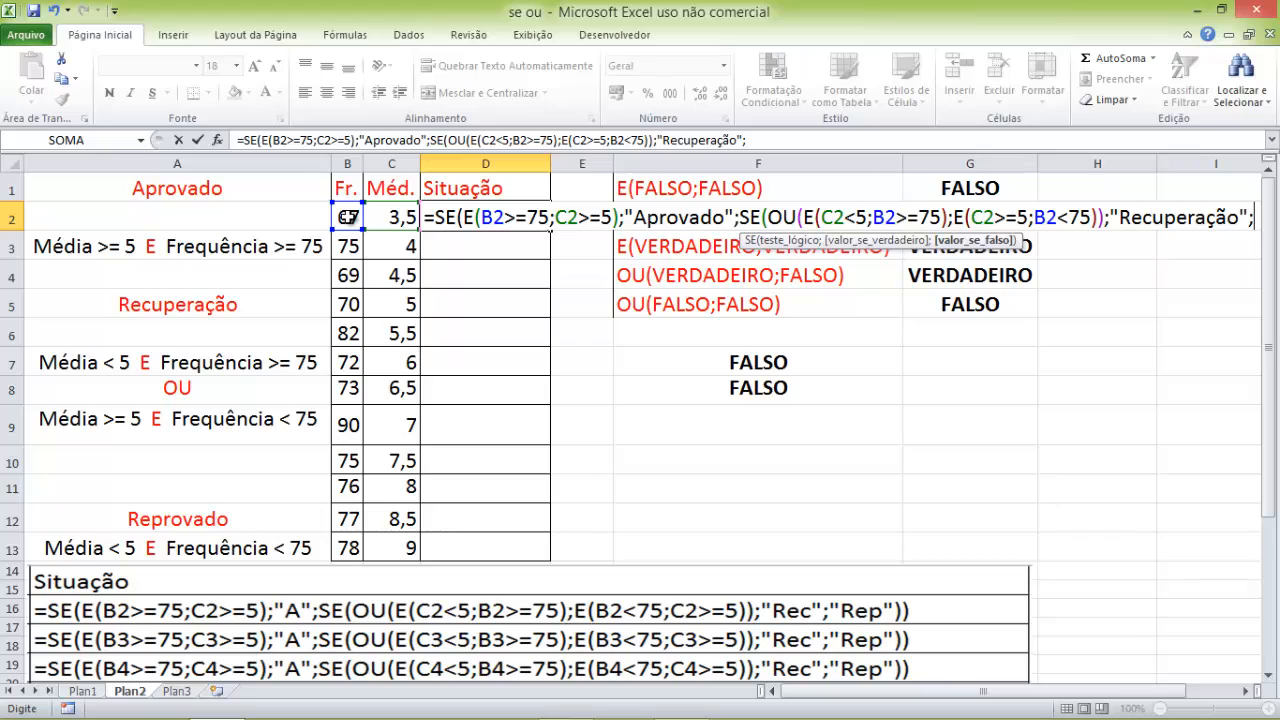
type("\"")
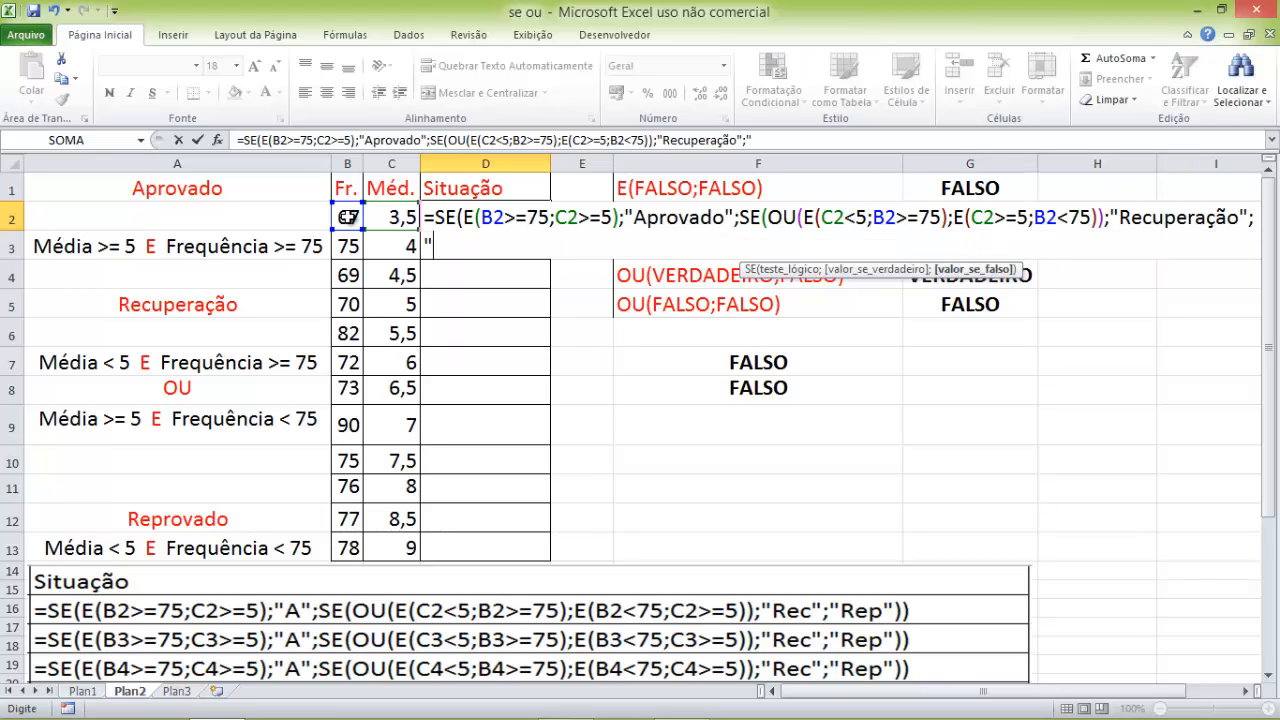
type("Repro")
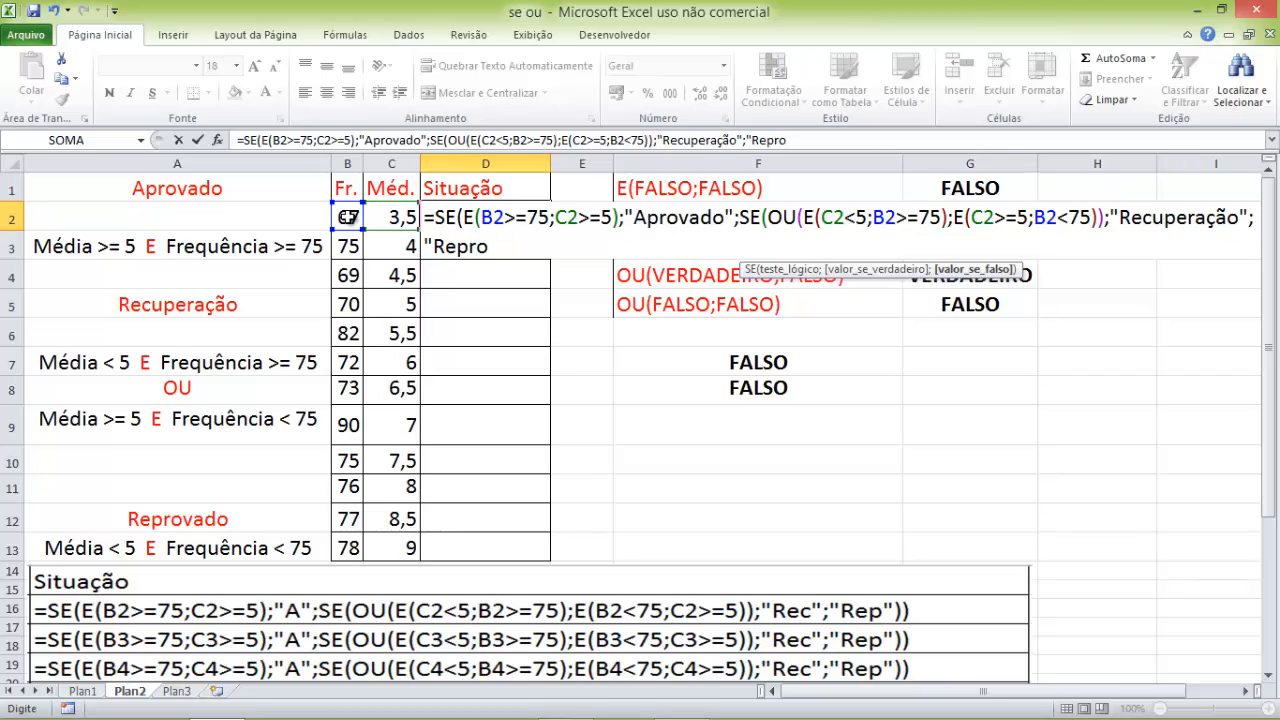
type("vado")
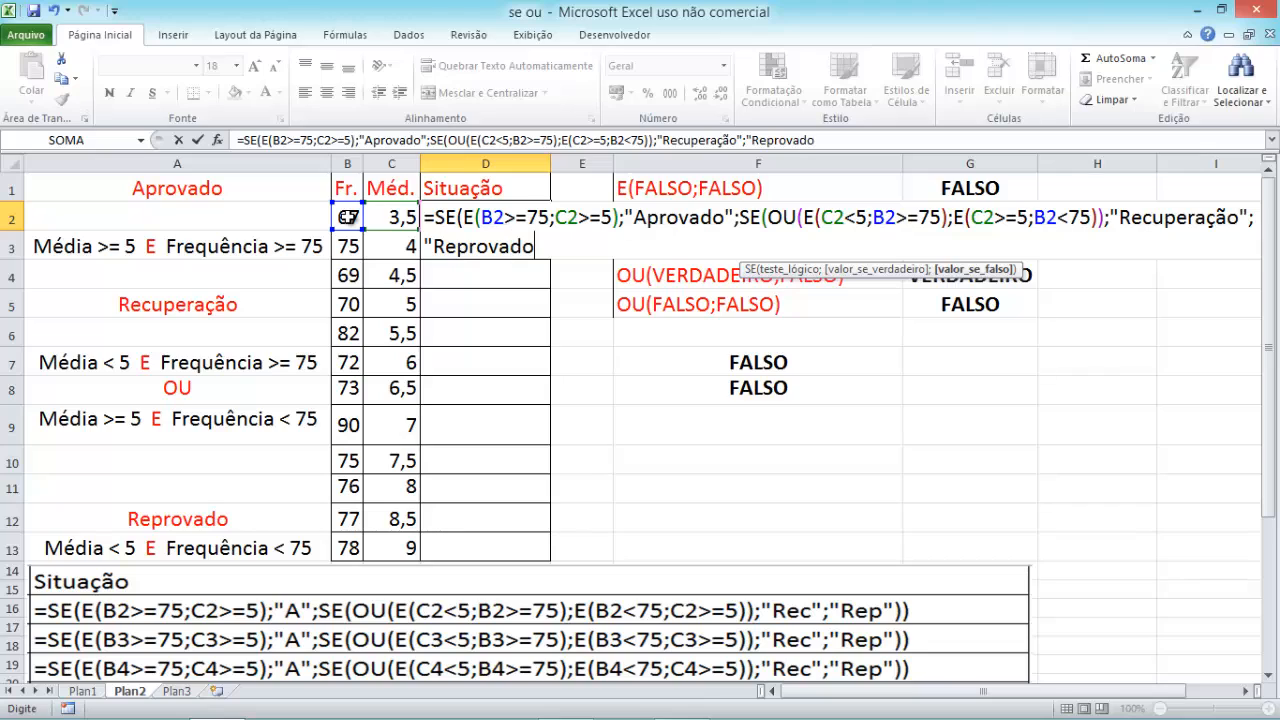
type("\"))")
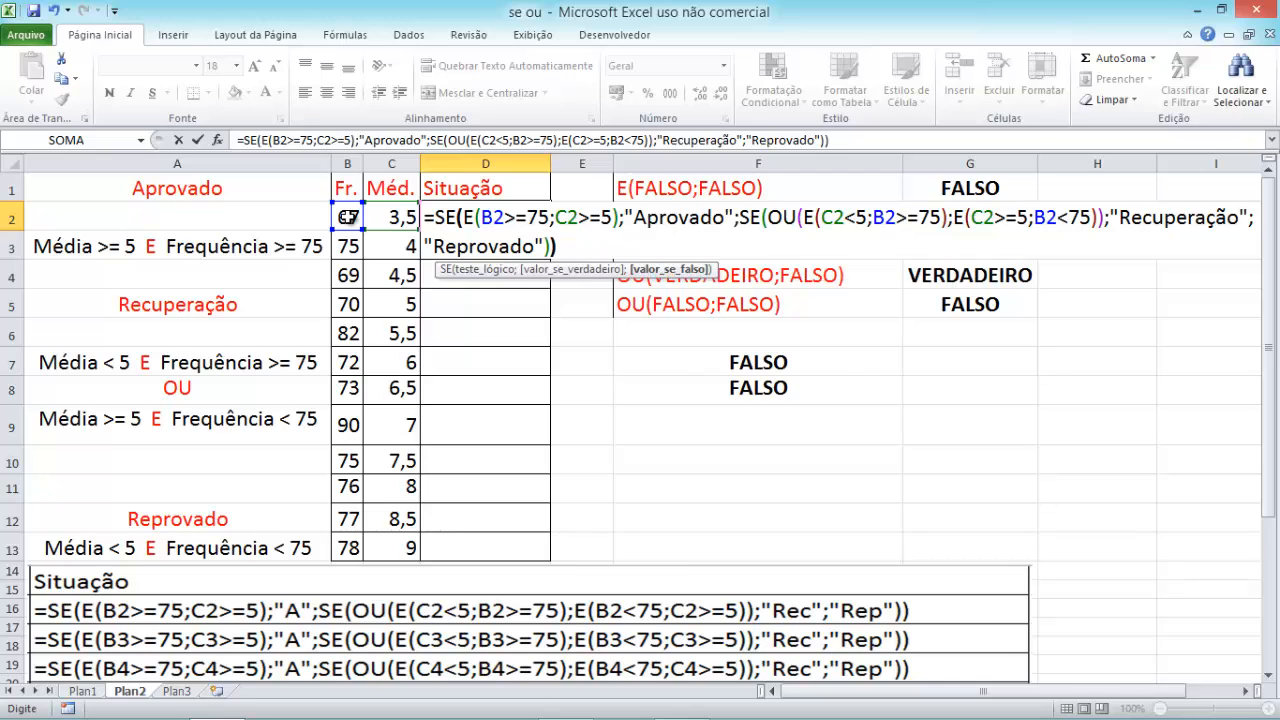
key("Return")
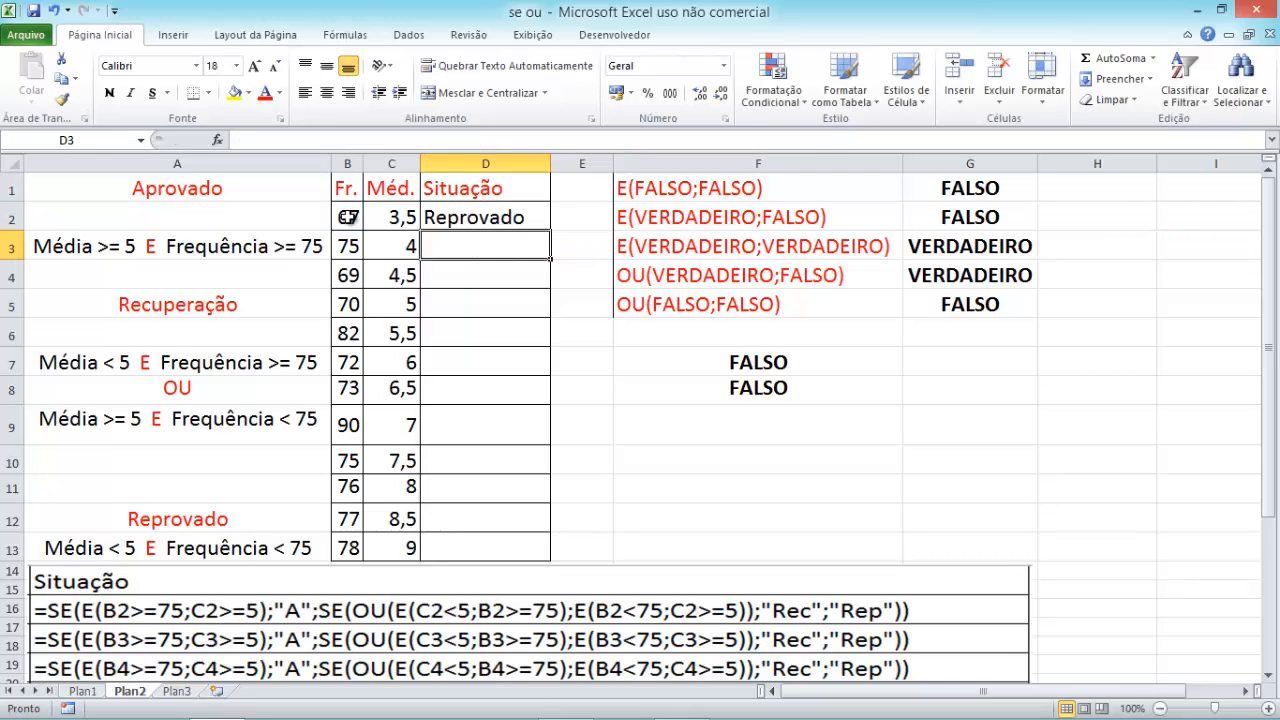
Fill the D2 formula down the Situação column through D13 and reopen D2's formula for review
left_click(433, 214)
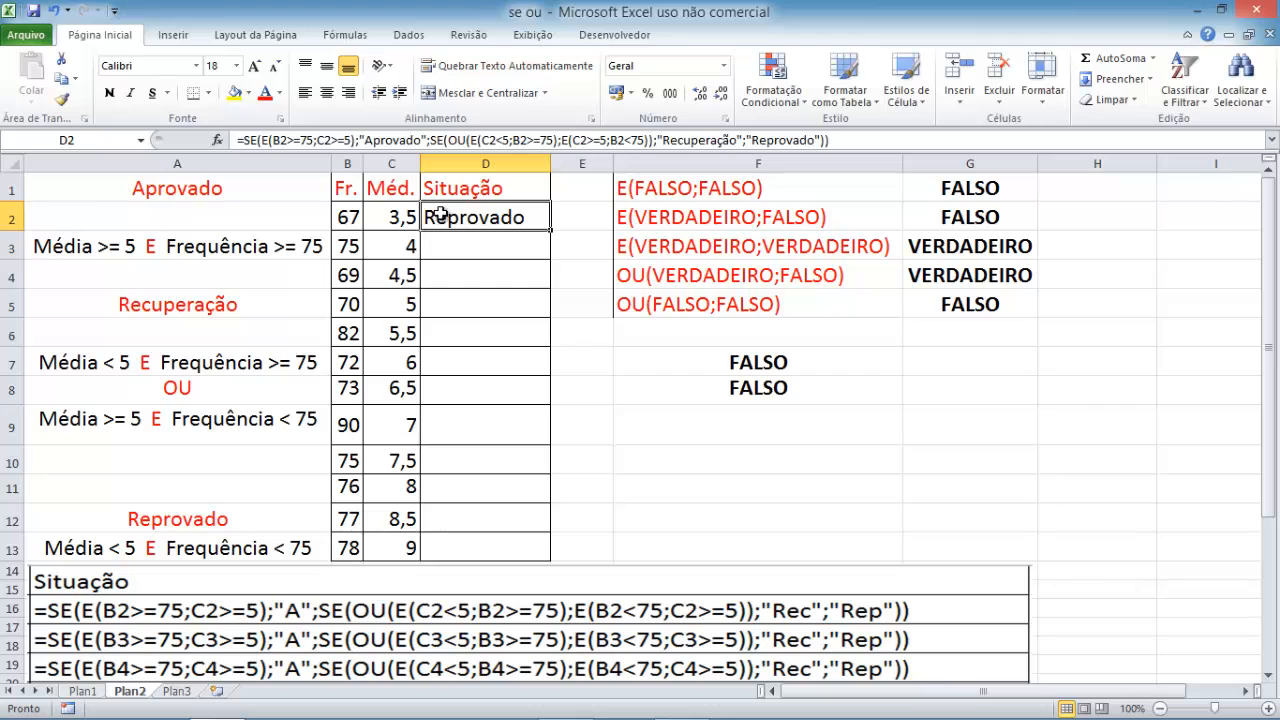
double_click(549, 233)
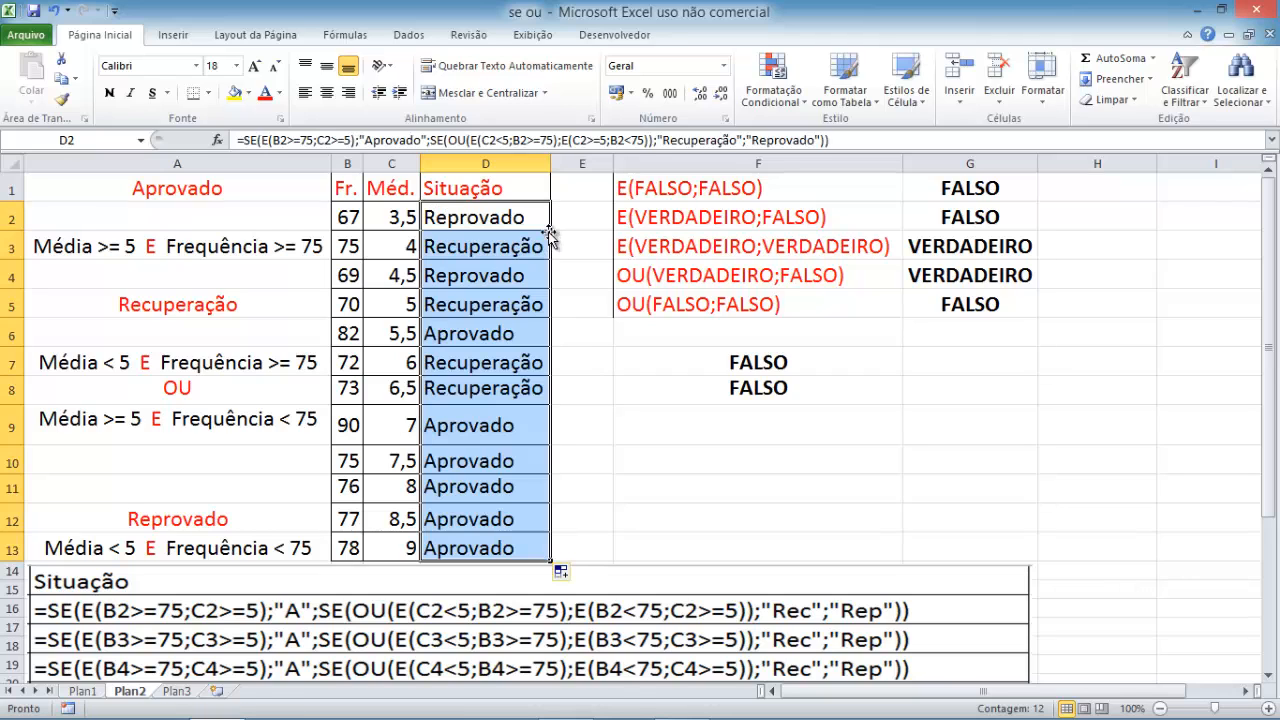
left_click(523, 217)
double_click(523, 217)
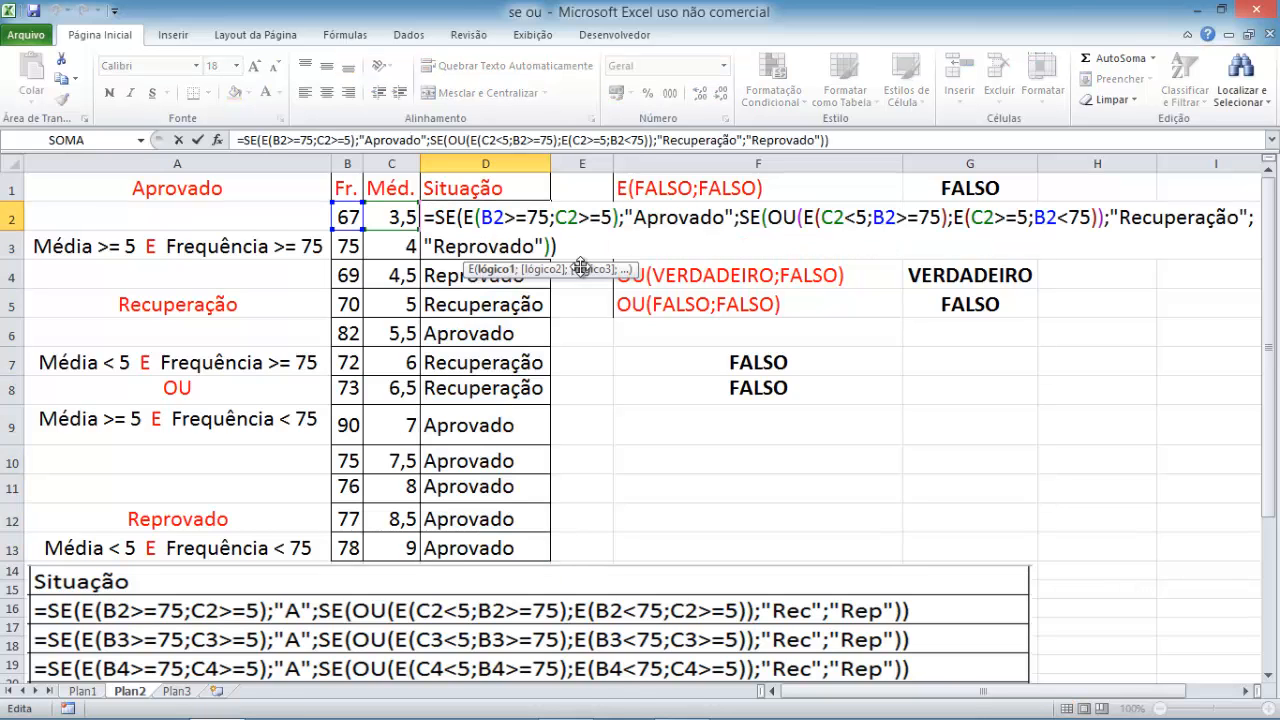